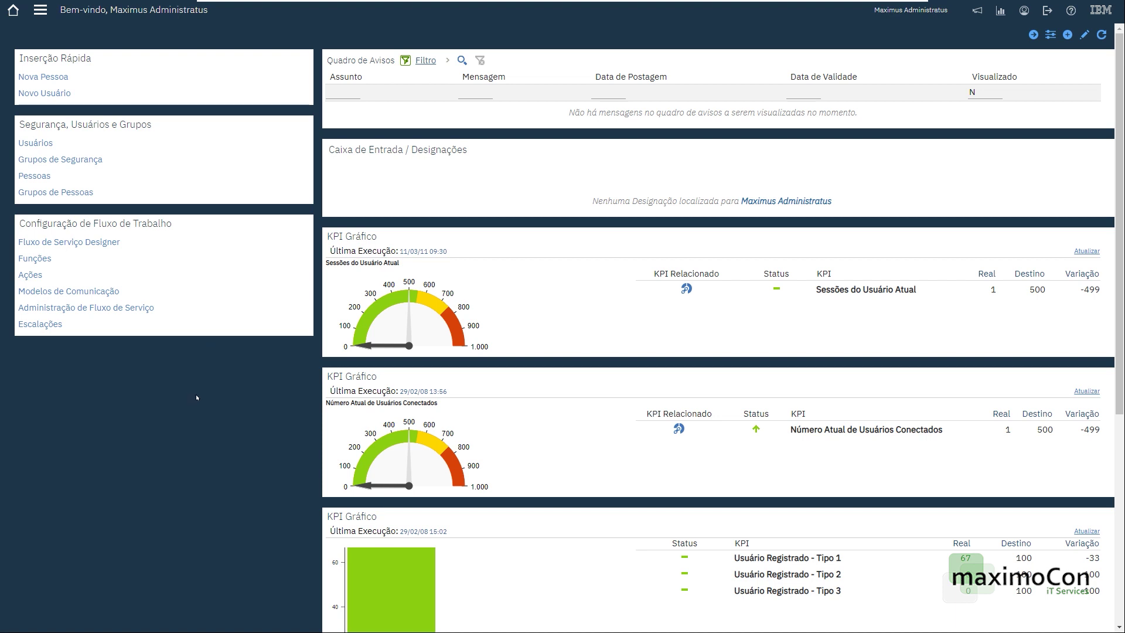
Open the Configuração do Banco de Dados application from the platform configuration section of system configuration
click(39, 10)
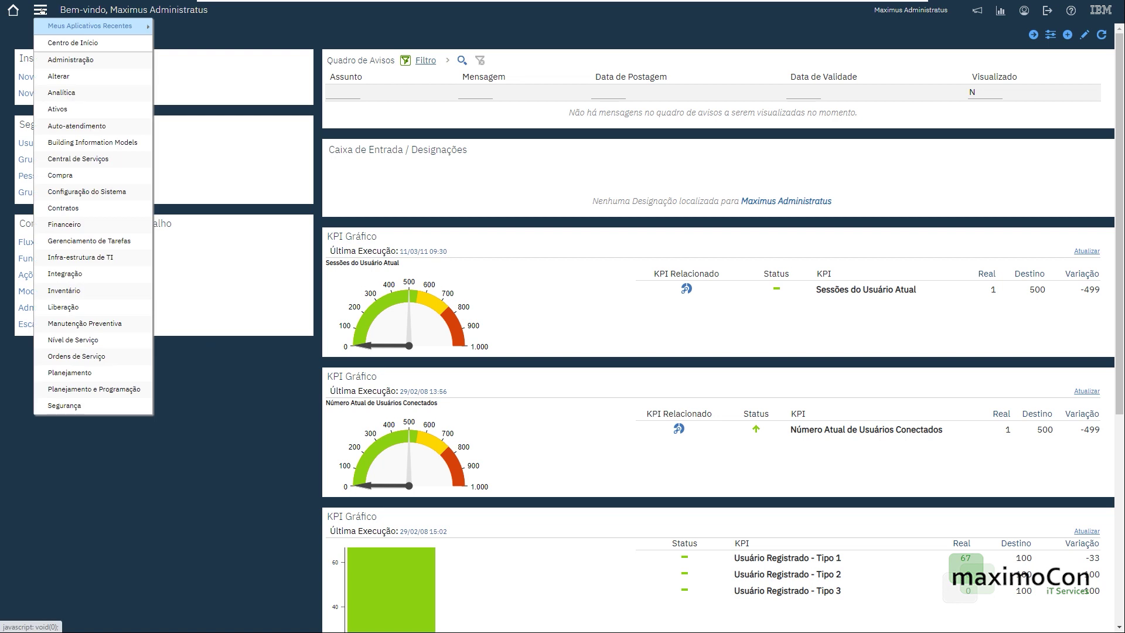
mouse_move(67, 109)
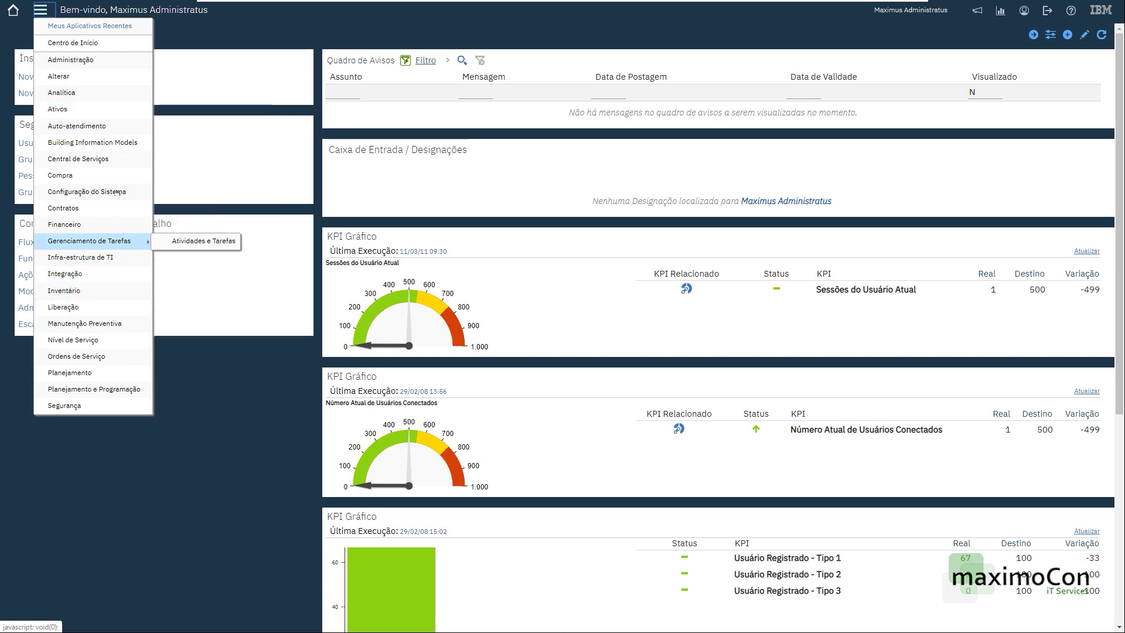
mouse_move(120, 191)
mouse_move(181, 192)
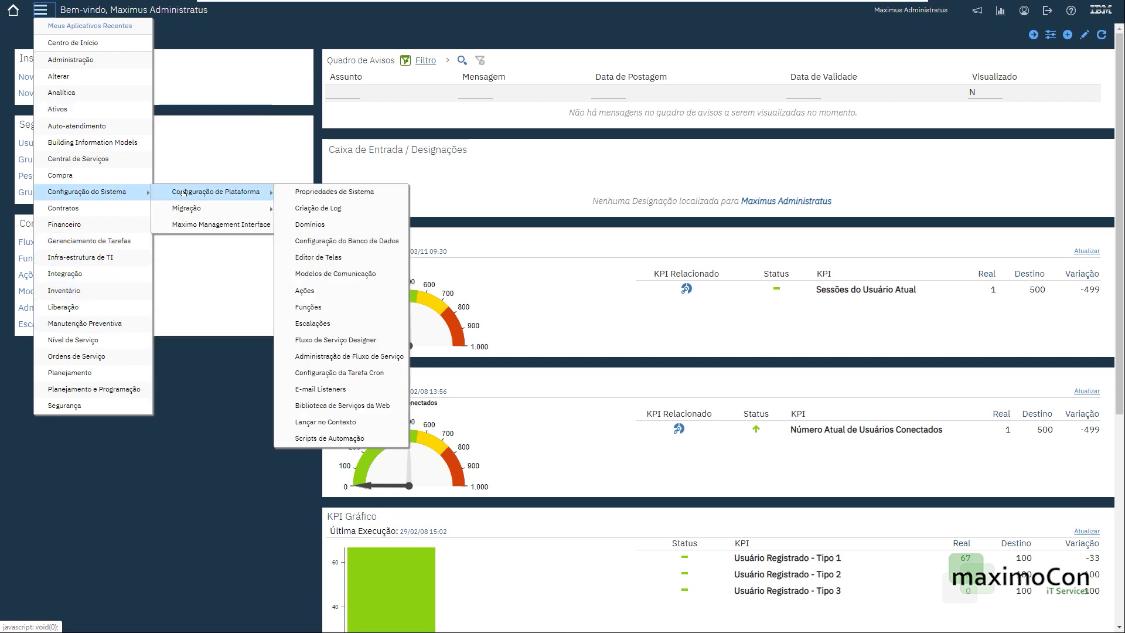
click(357, 245)
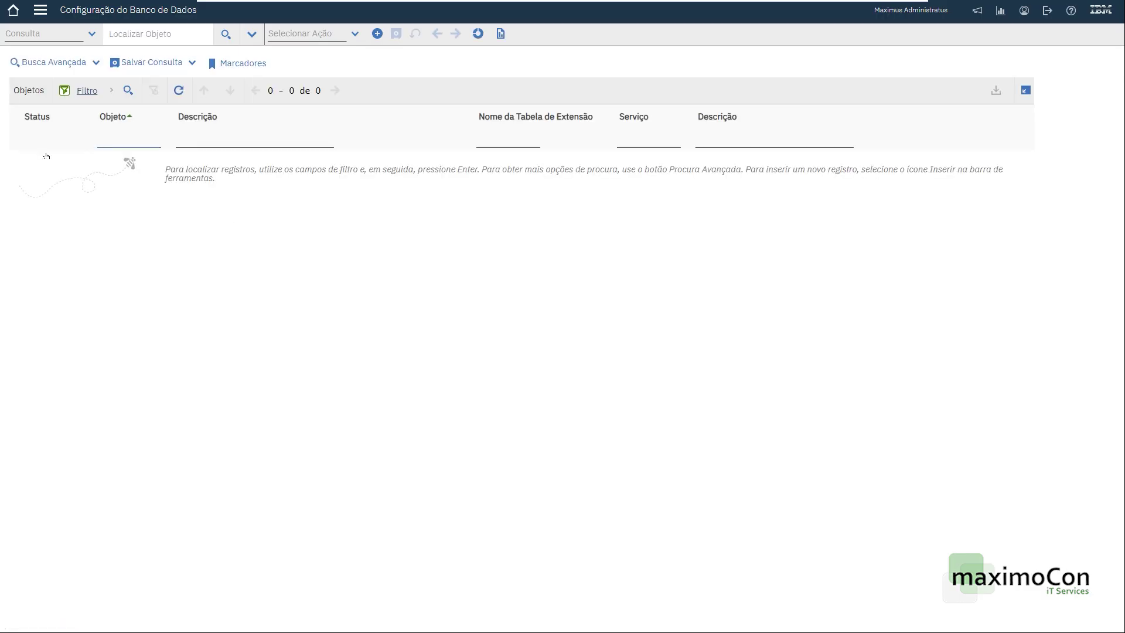
Filter the database objects by ASSET and open the ASSET table's record
text(ASSET)
key(Return)
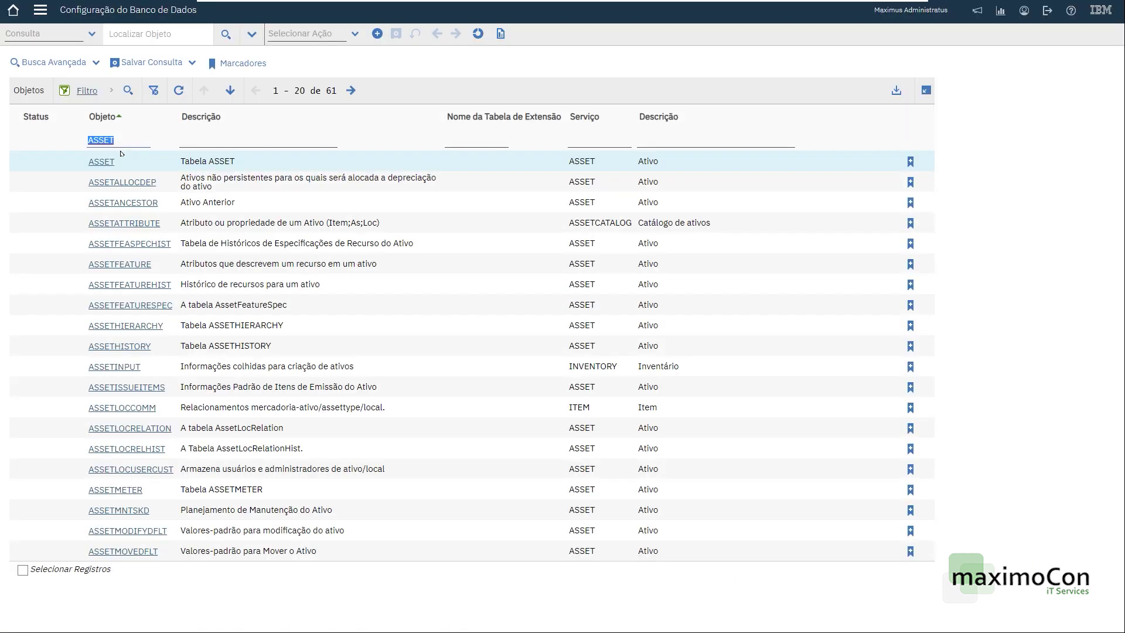
click(107, 162)
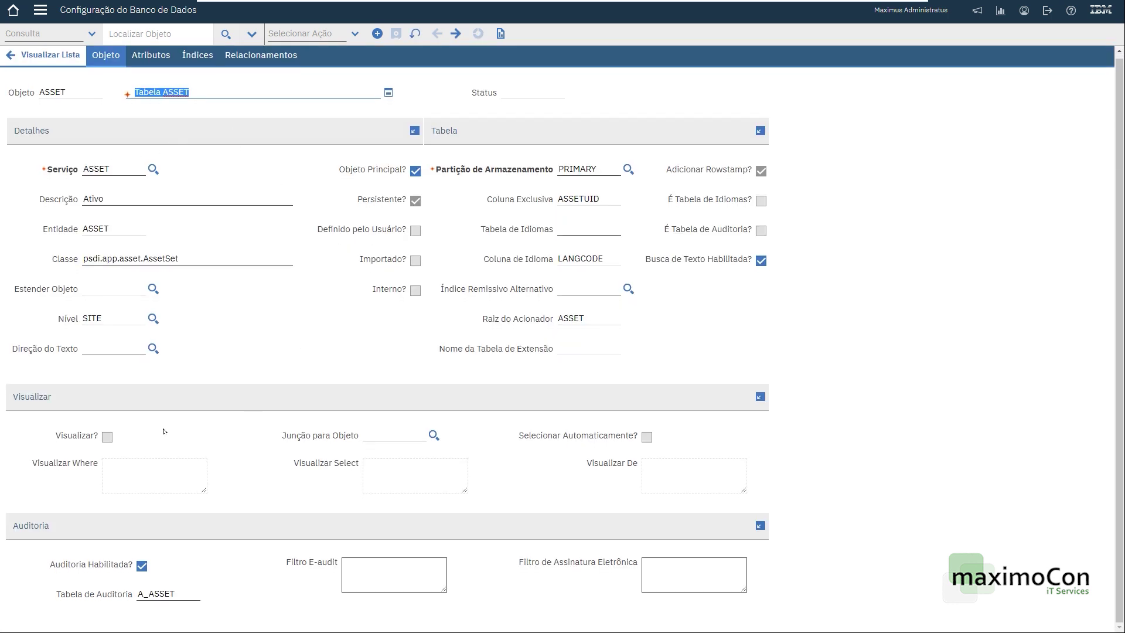
Enter siteid= 'BEDFORD' as the E-audit filter in the ASSET object's audit settings
click(153, 594)
click(262, 478)
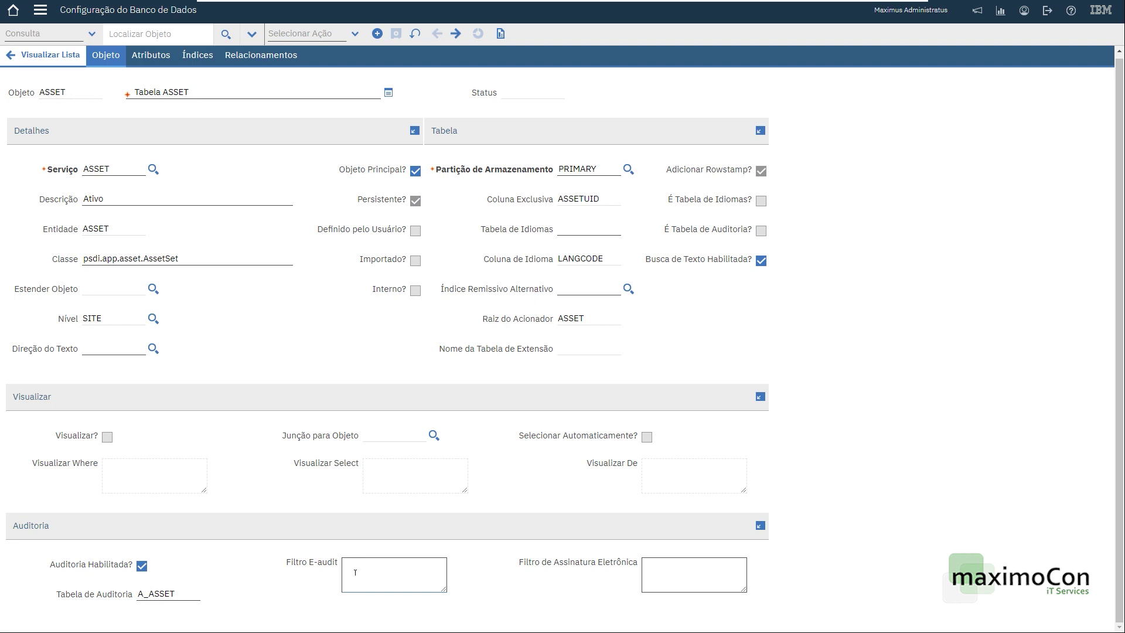
text(siteid= 'BEDFORD)
Show the ASSET object's attributes and filter them by =STATUS,=DESCRIPTION
click(166, 56)
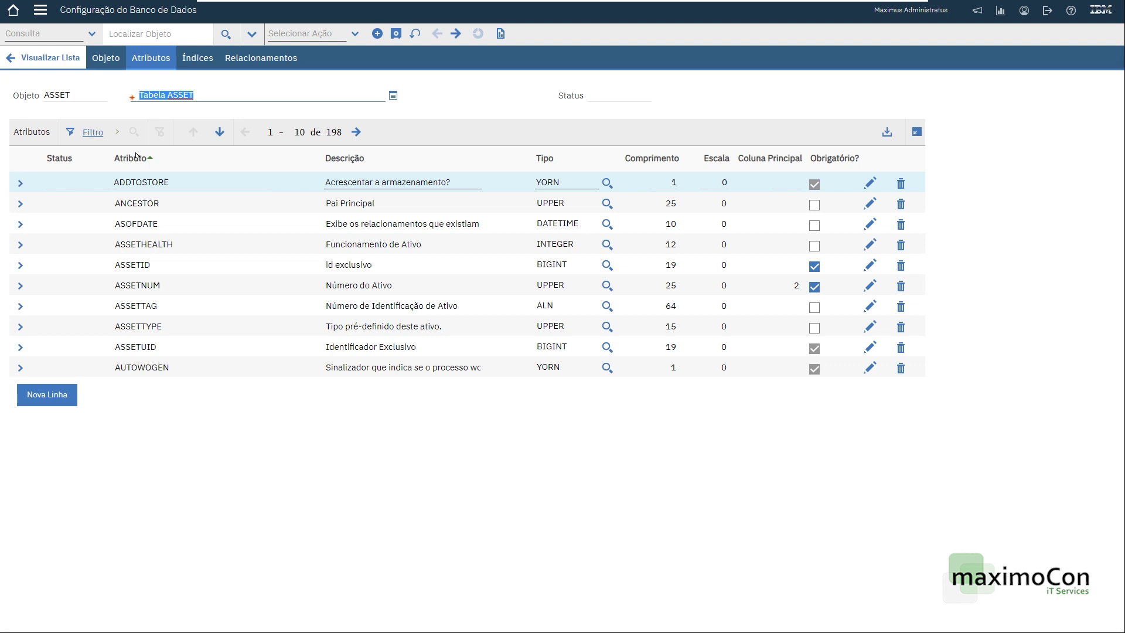
click(93, 133)
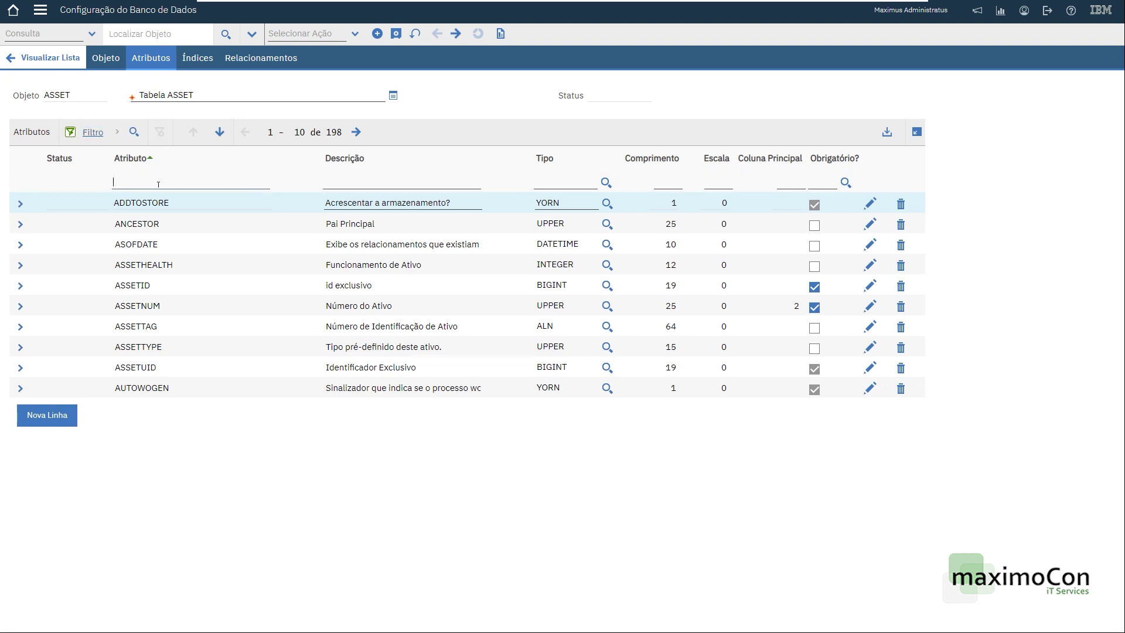
text(=STATUS,=DESCRIPTION)
key(Return)
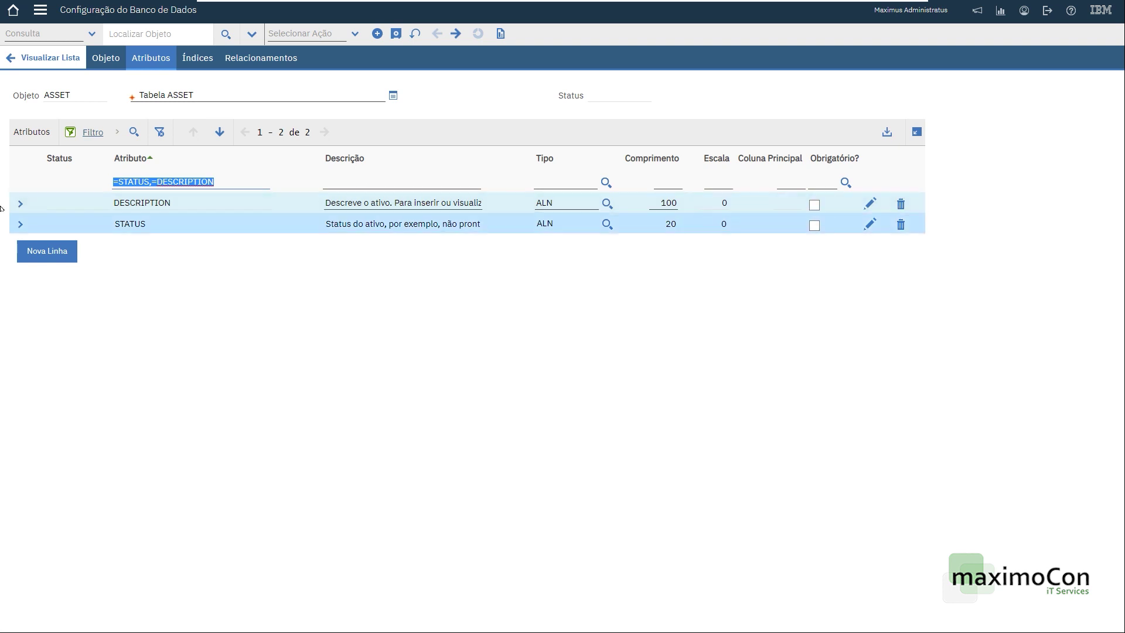
Expand the DESCRIPTION attribute's details and enable auditing for it
click(20, 203)
scroll(1009, 415, down, 3)
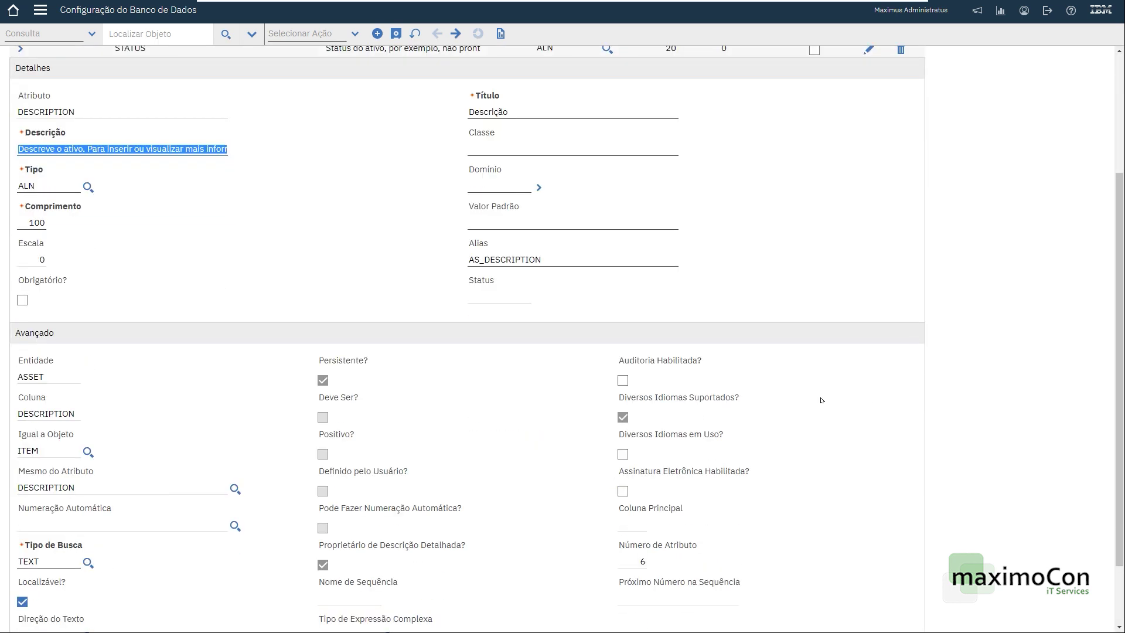
click(623, 381)
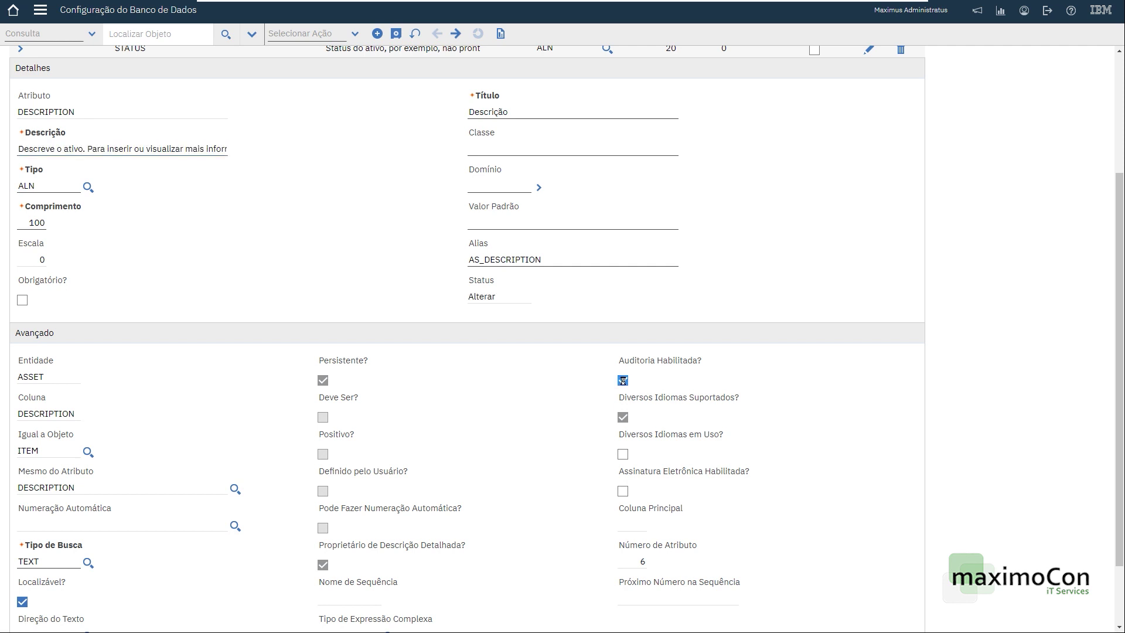
Enable auditing for the STATUS attribute and save the changes to the ASSET object
scroll(276, 191, up, 3)
click(183, 225)
scroll(672, 397, down, 4)
click(624, 323)
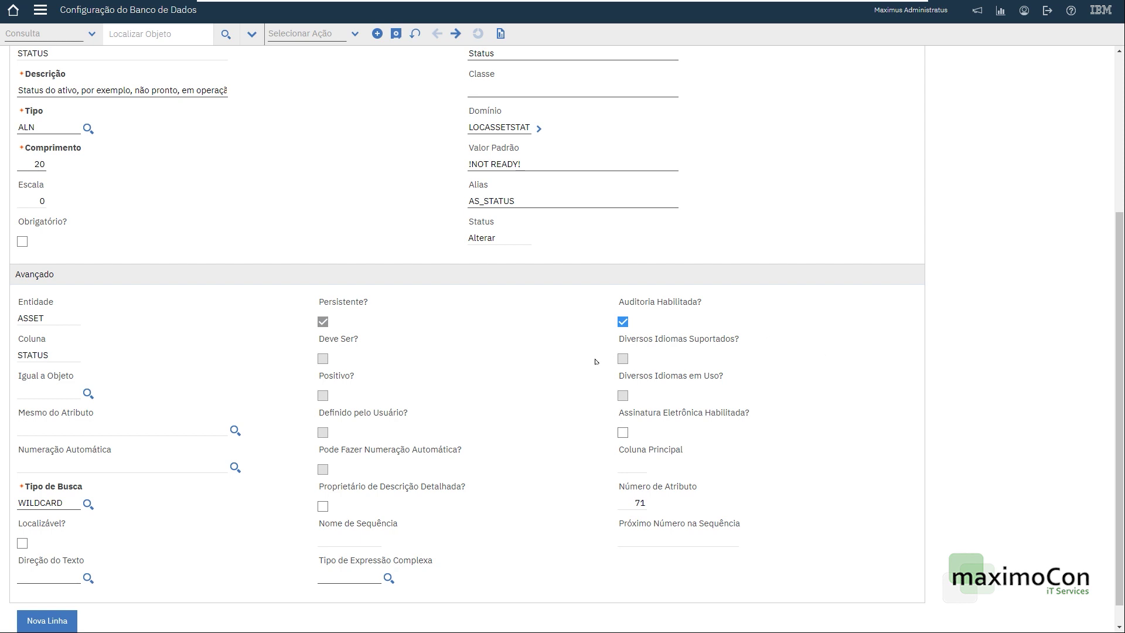
scroll(592, 358, up, 3)
scroll(584, 358, down, 4)
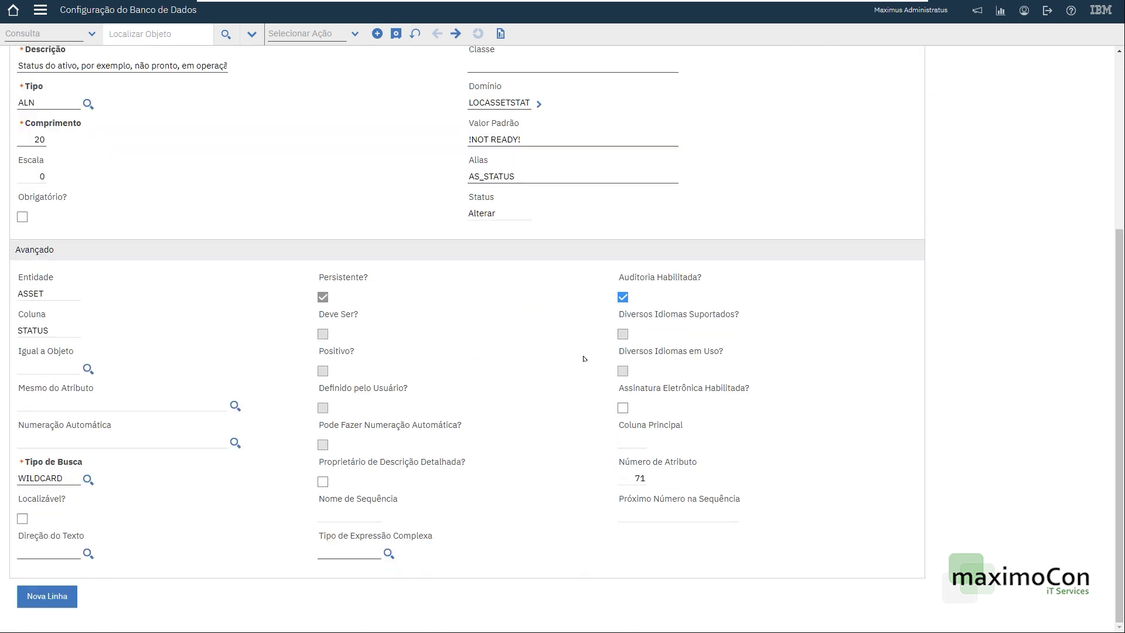
scroll(583, 358, up, 4)
click(398, 34)
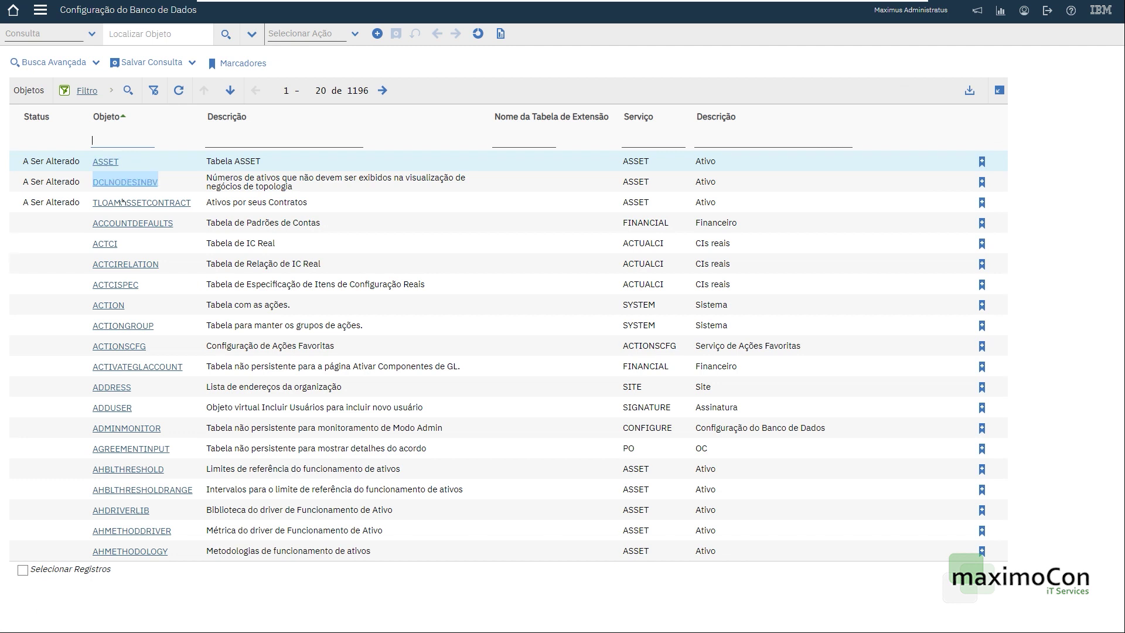
Start the non-structural database configuration, signing electronically with the account password and the change reason "habilitando auditoria em asset"
click(309, 34)
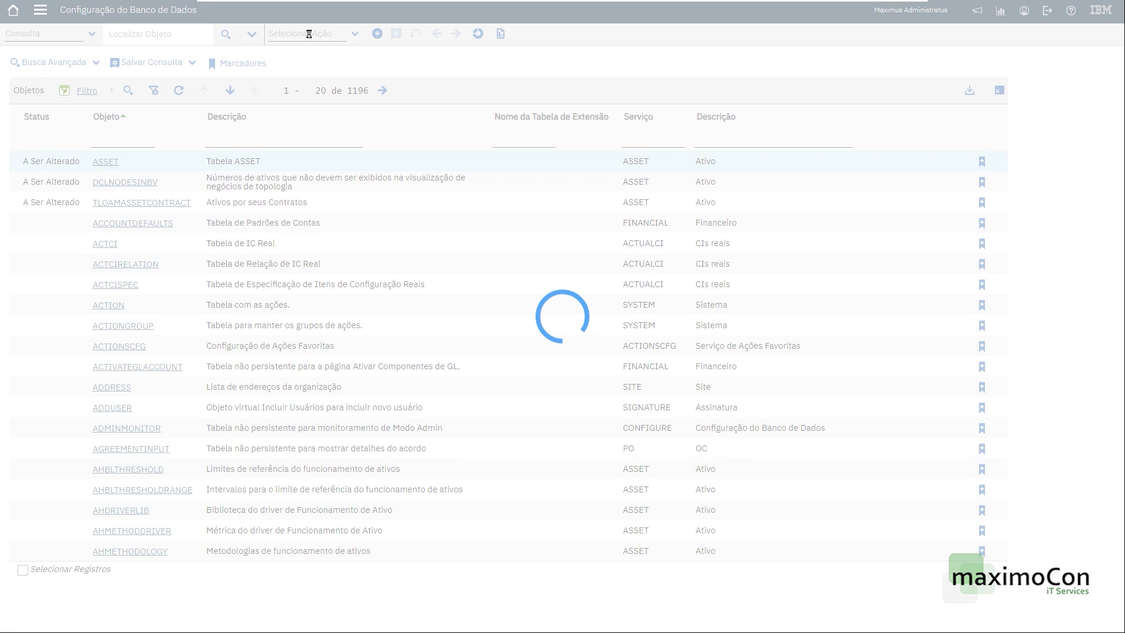
click(325, 67)
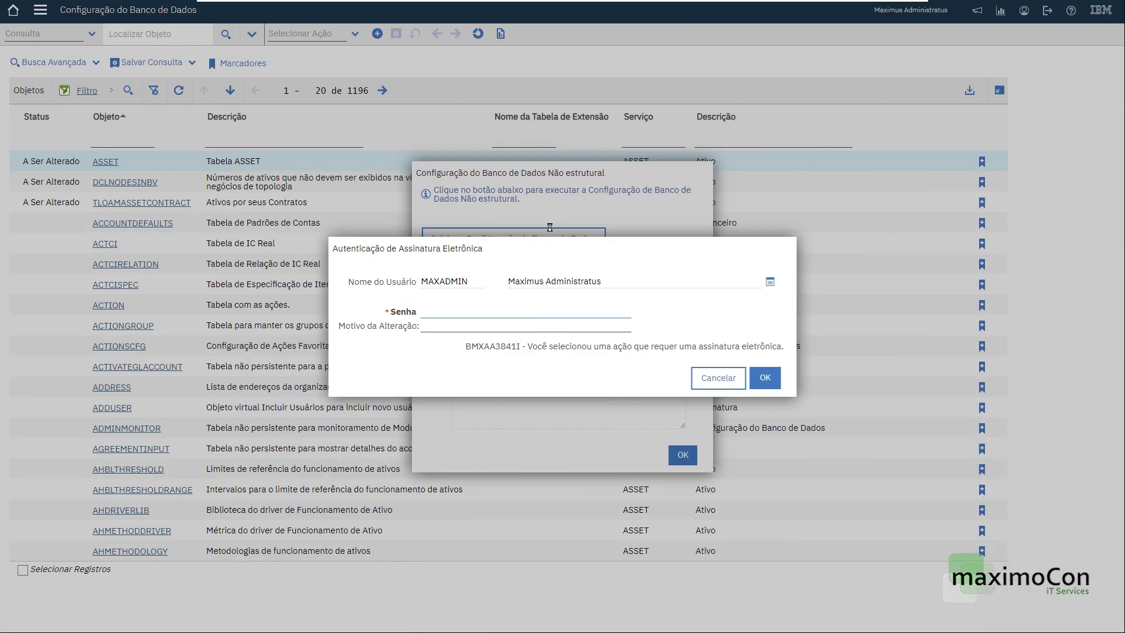
text(•••••)
key(BackSpace)
key(BackSpace)
key(BackSpace)
key(BackSpace)
key(BackSpace)
text(••••••••••)
key(Tab)
text(adihabilitando auditoria em asse)
click(758, 376)
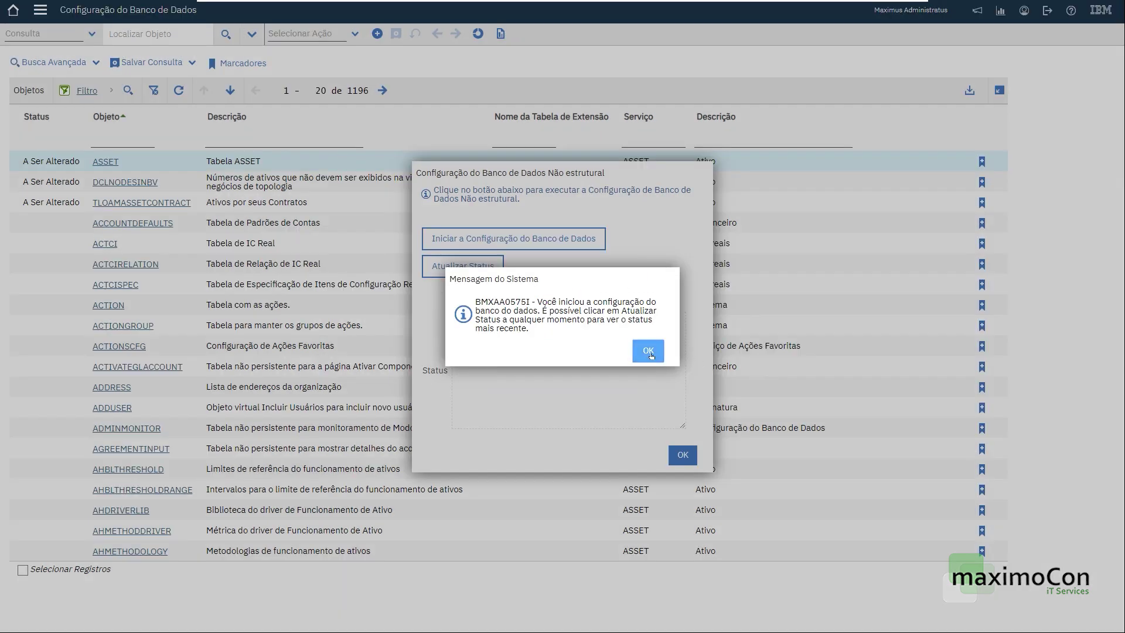
Refresh the database configuration status, review its log and close the configuration dialog
click(648, 351)
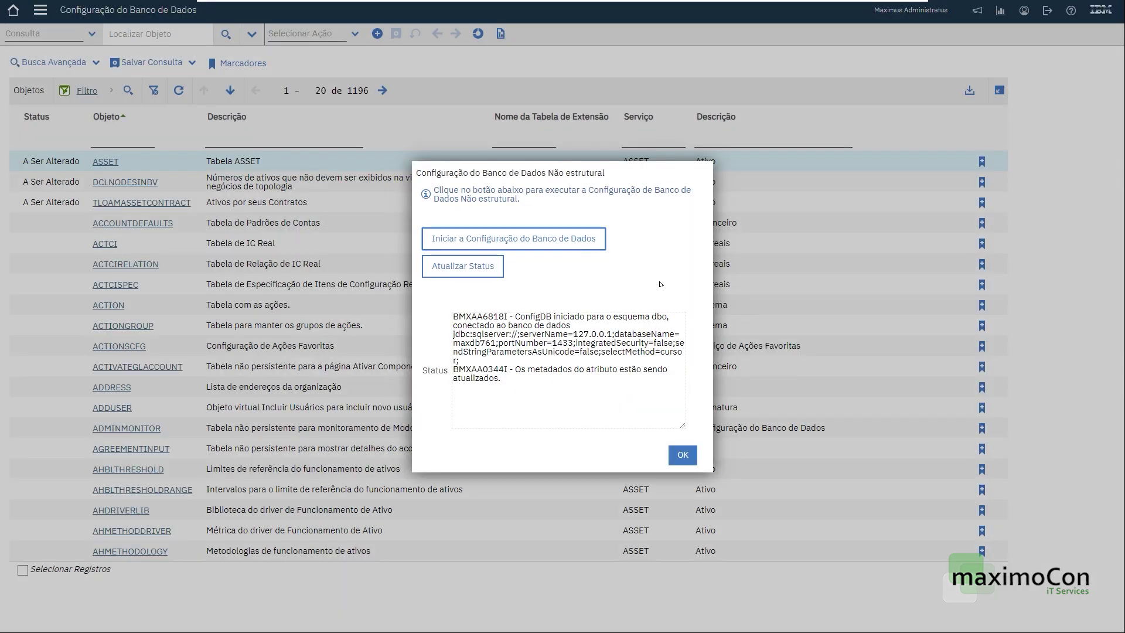
click(455, 268)
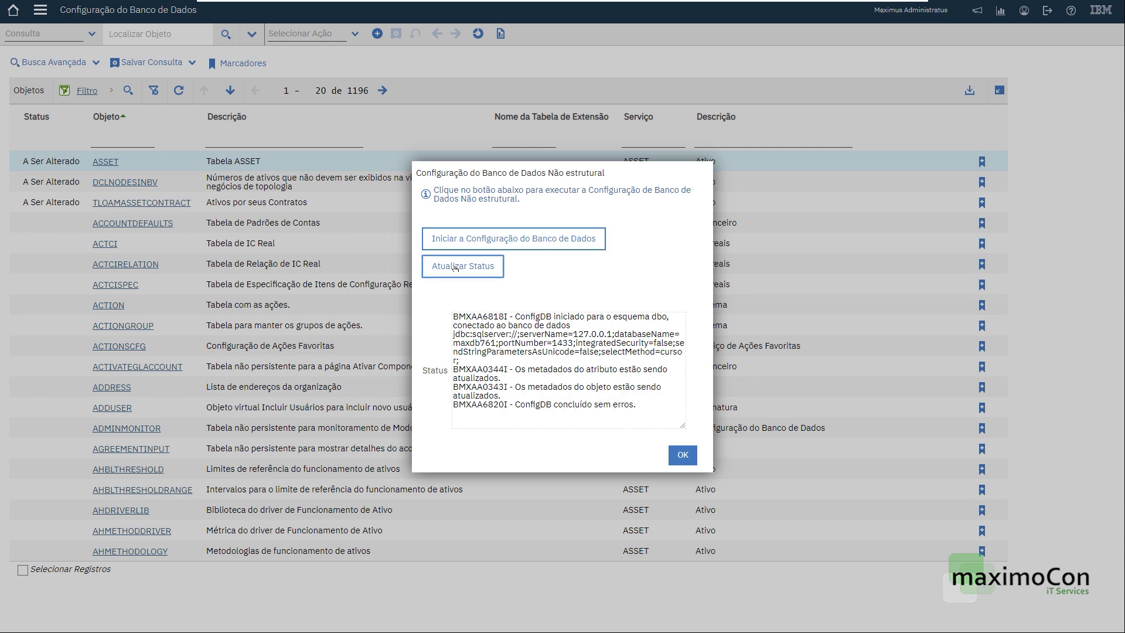
drag(454, 317, 550, 399)
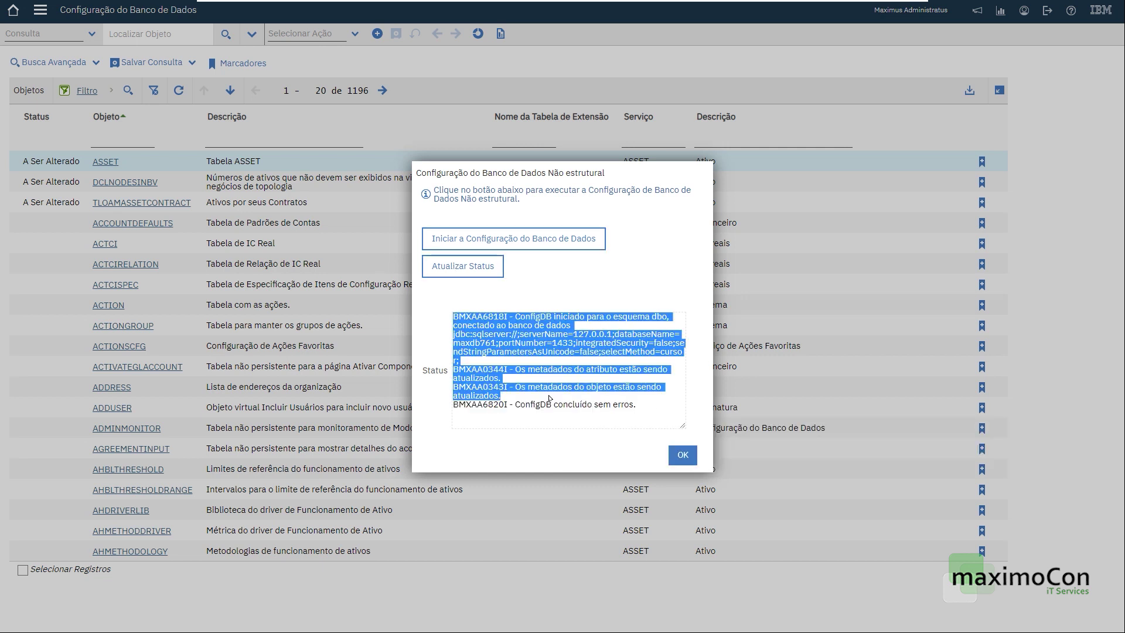
click(575, 403)
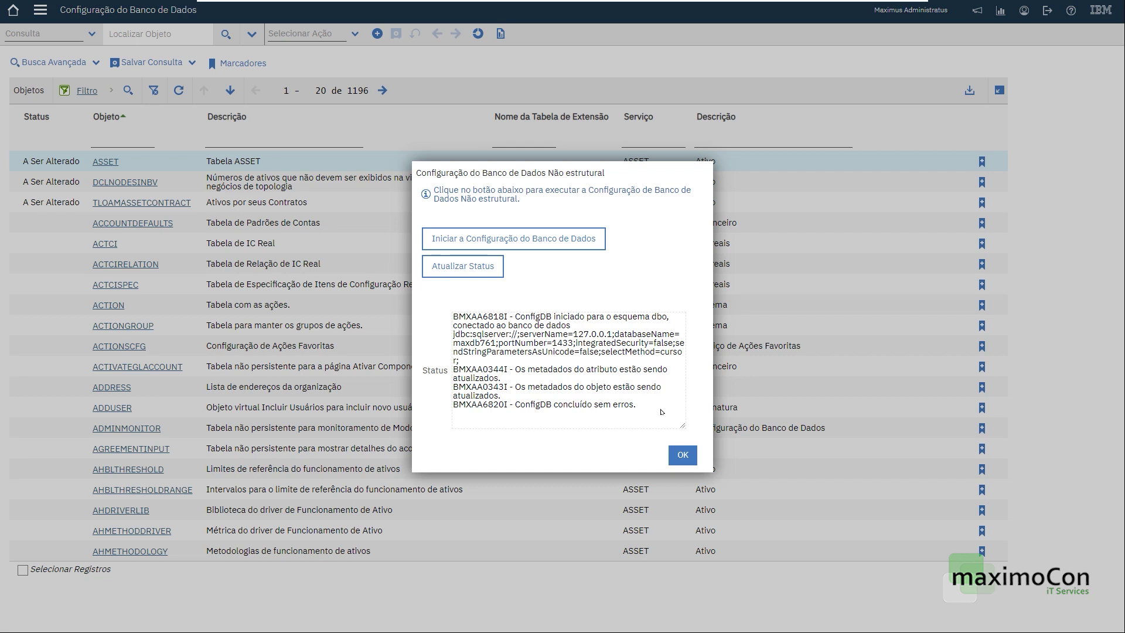
click(682, 455)
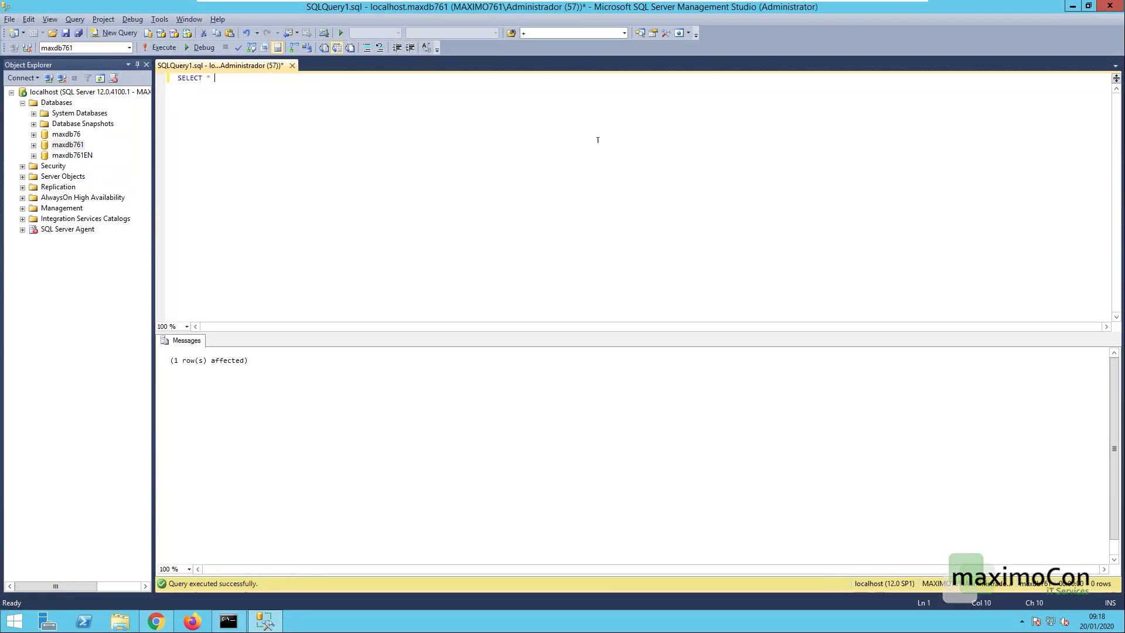
In SQL Server Management Studio, run SELECT * FROM A_ASSET and examine the last audit rows across their columns
text(FROM A_ASSET)
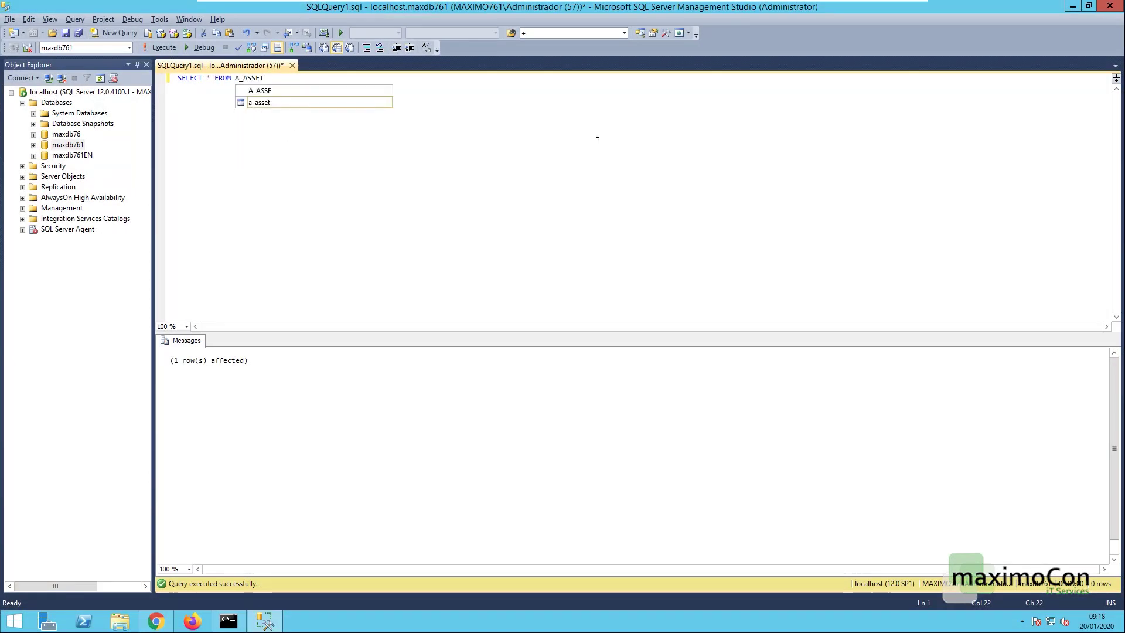
key(ctrl+a)
key(F5)
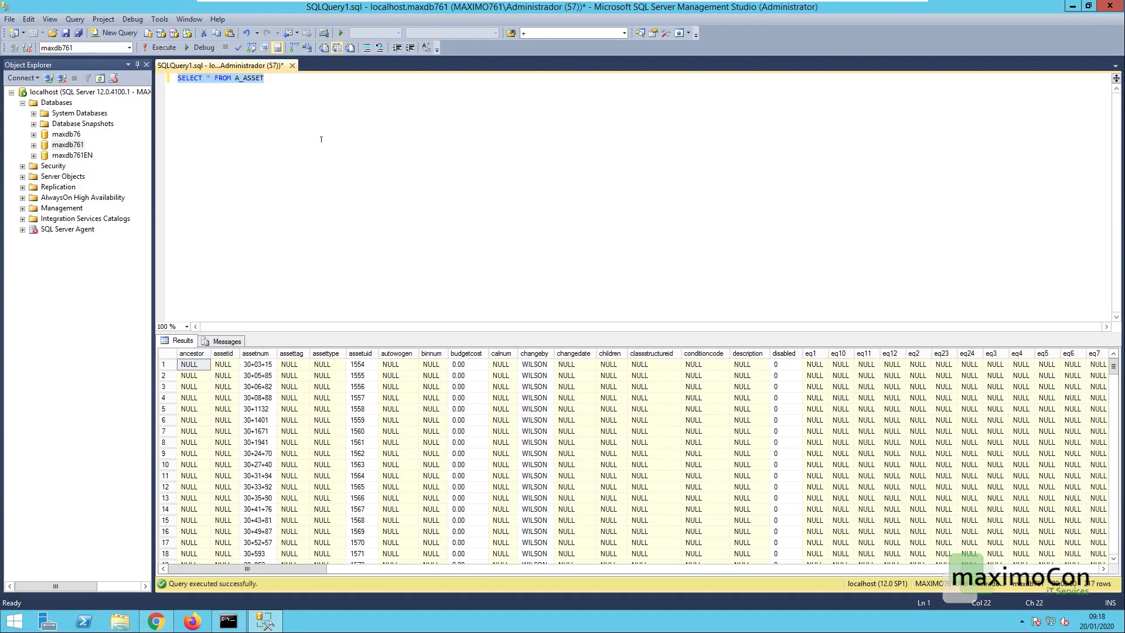
drag(1114, 366, 1114, 545)
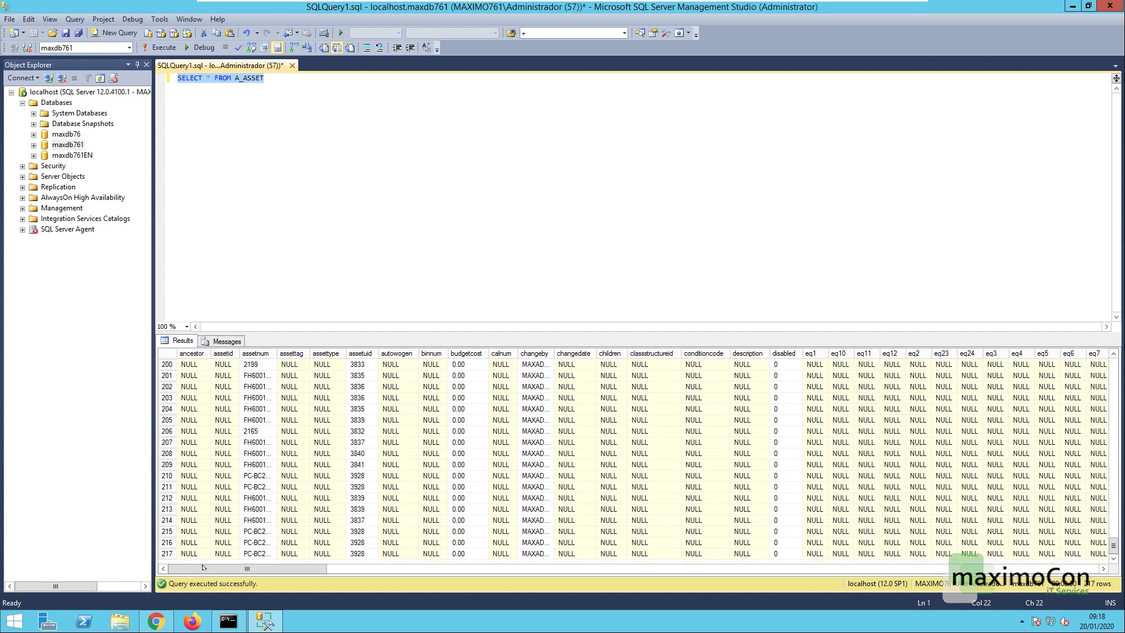
drag(258, 568, 424, 587)
drag(491, 566, 348, 580)
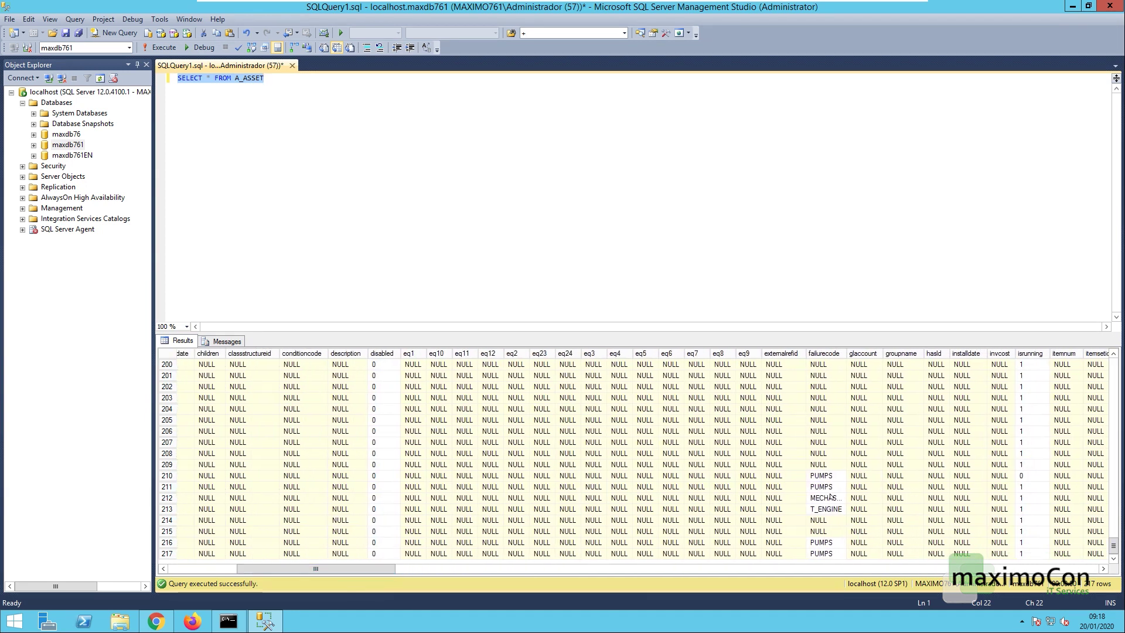
drag(317, 568, 209, 590)
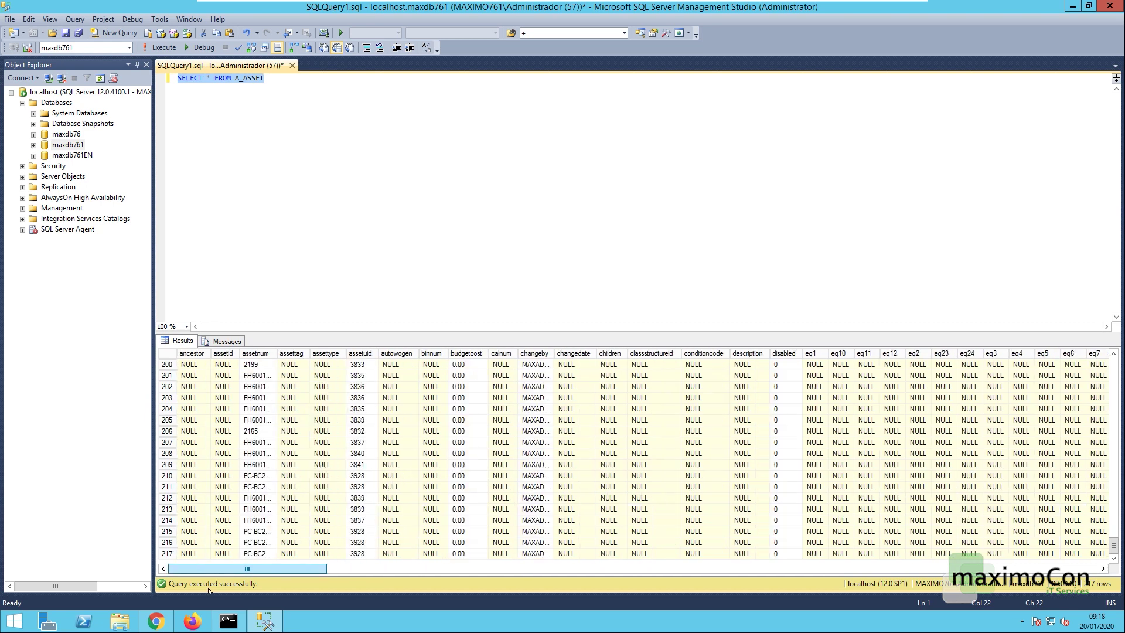
Switch back to Maximo in the browser, filter the objects by ASSET and open the ASSET table's attributes
click(156, 621)
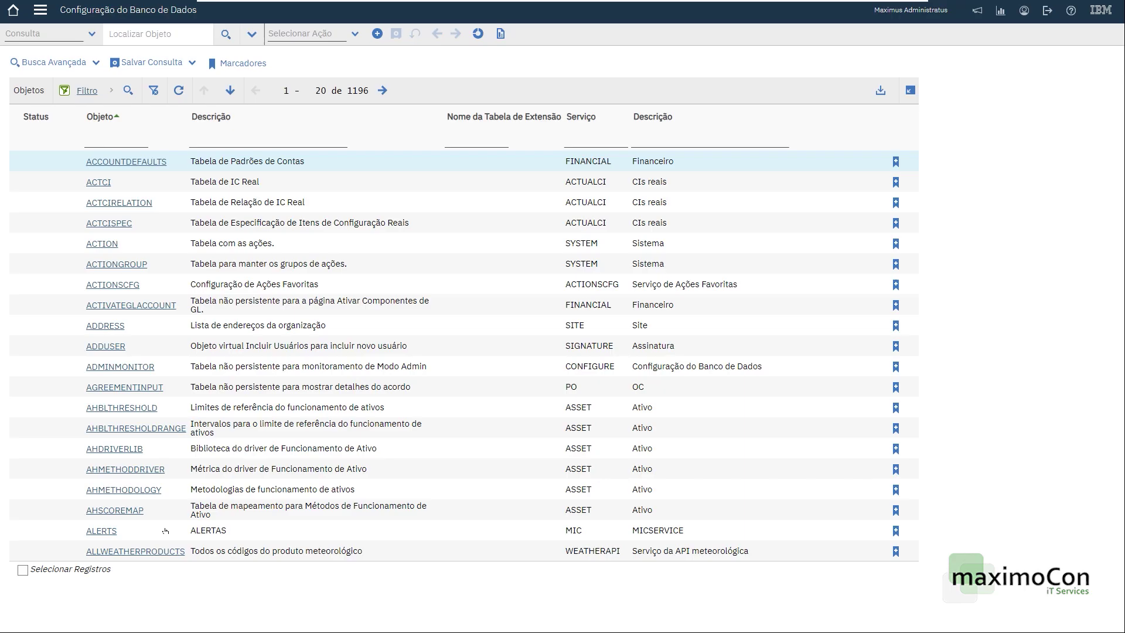
click(123, 143)
text(ASSET)
key(Return)
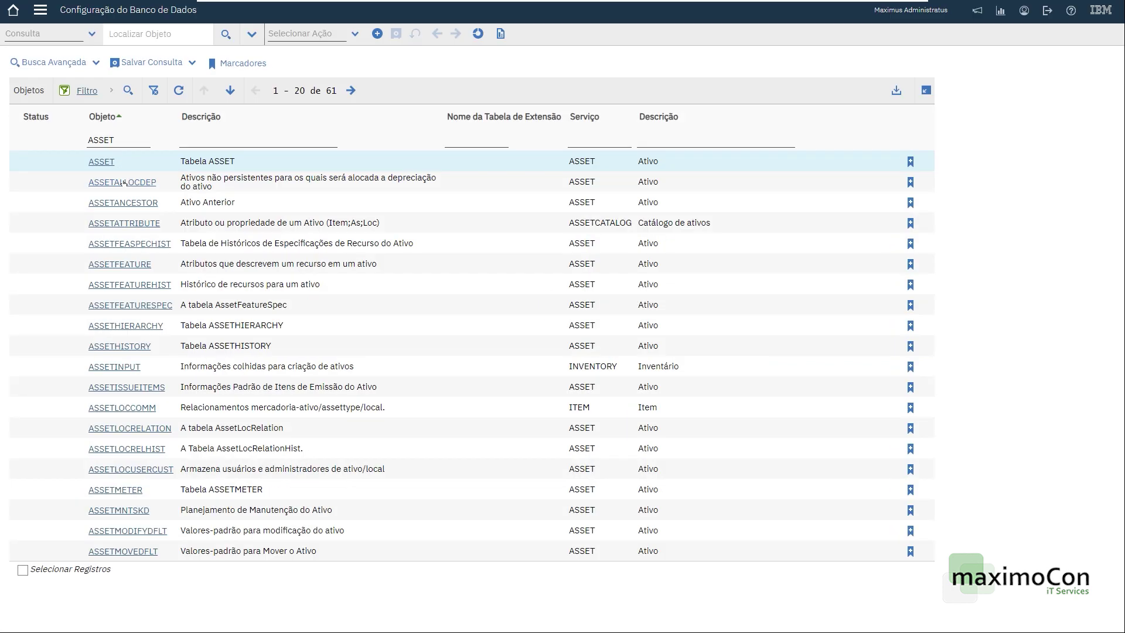
click(141, 64)
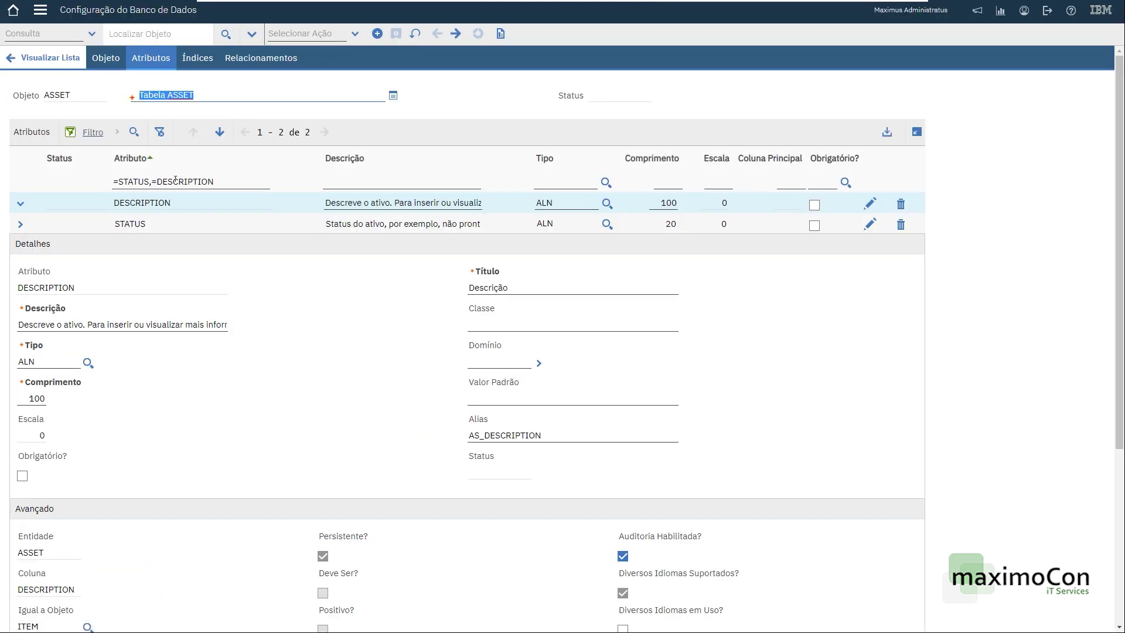
Filter the attributes by PRI% to check PRIORITY's audit setting, and return to the object list with its filter cleared
click(175, 181)
text(PRIO)
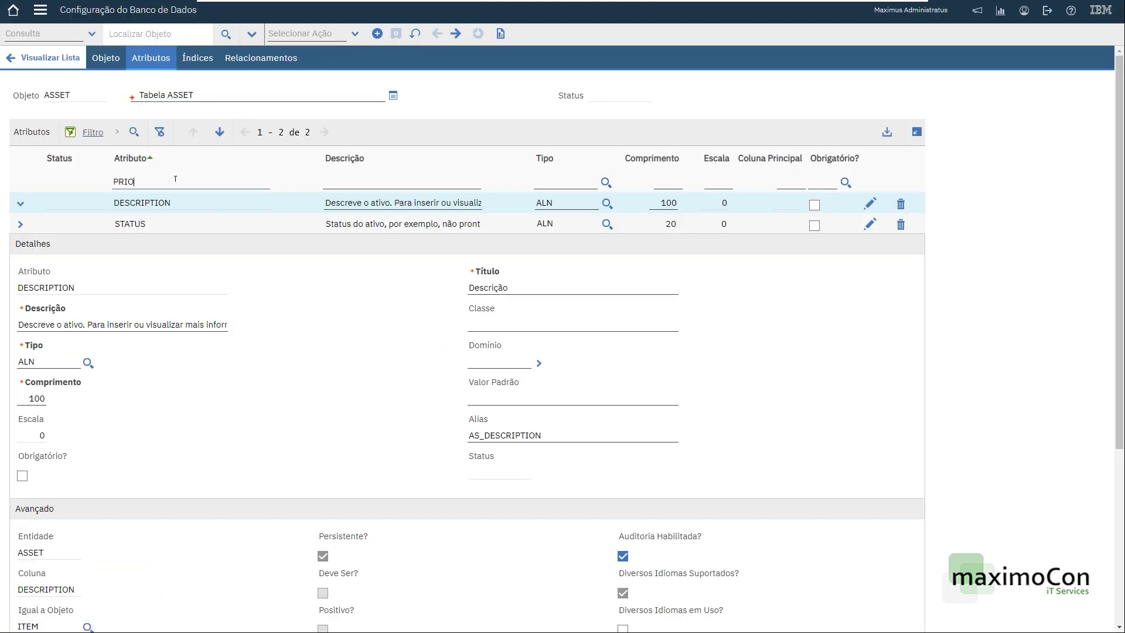
key(Return)
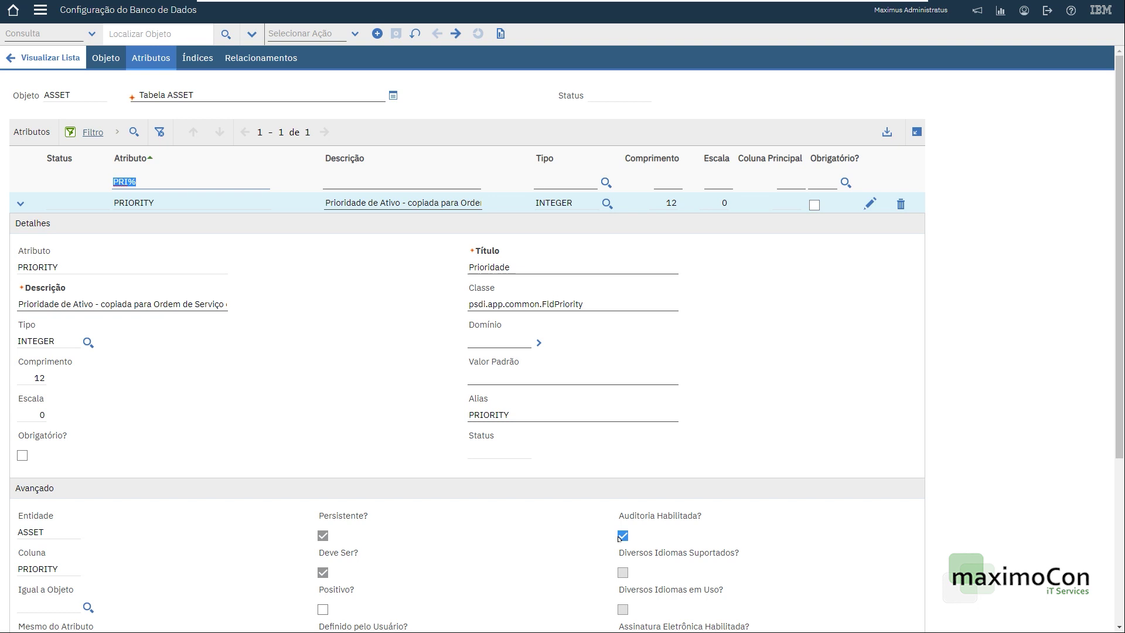
click(45, 57)
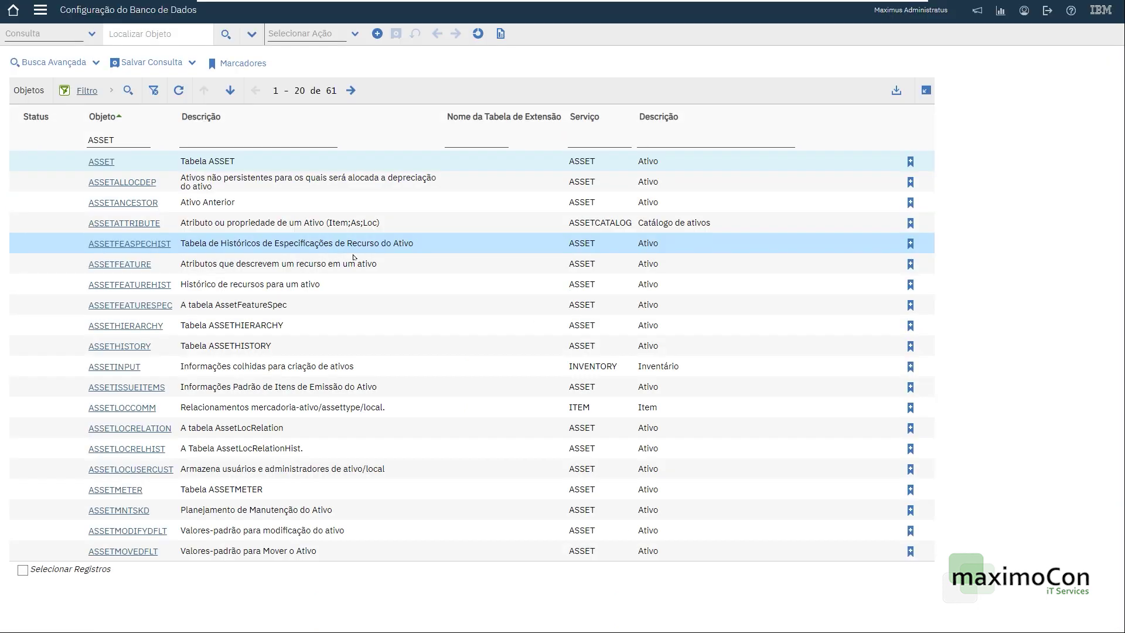
key(BackSpace)
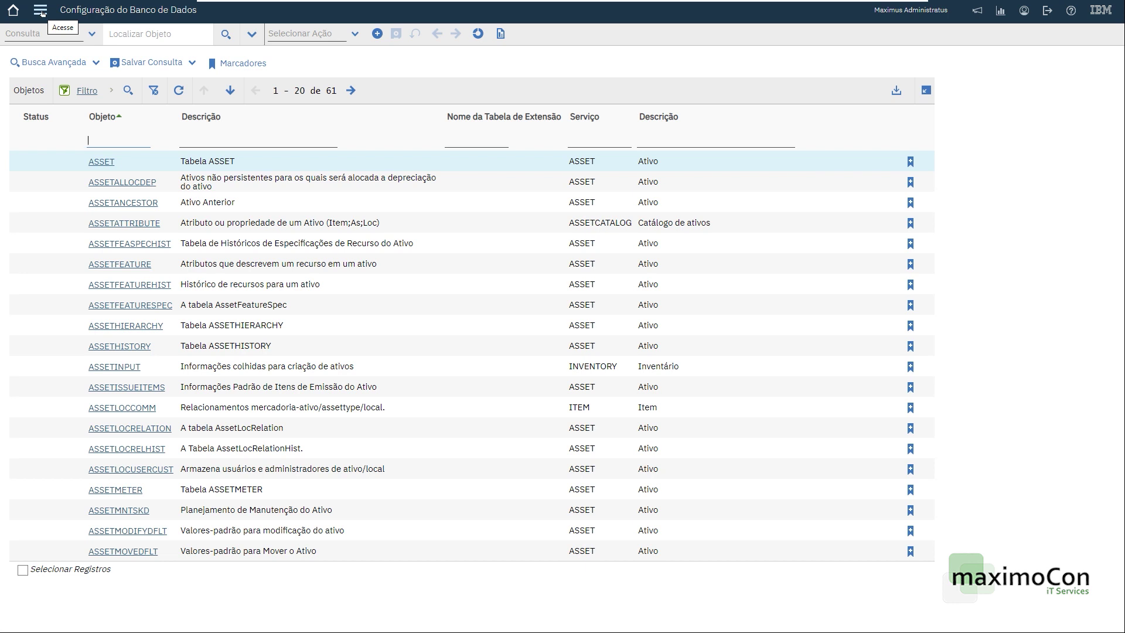
Open the ASSET object's relationships and add a new relationship named A_ASSET
click(102, 162)
click(274, 61)
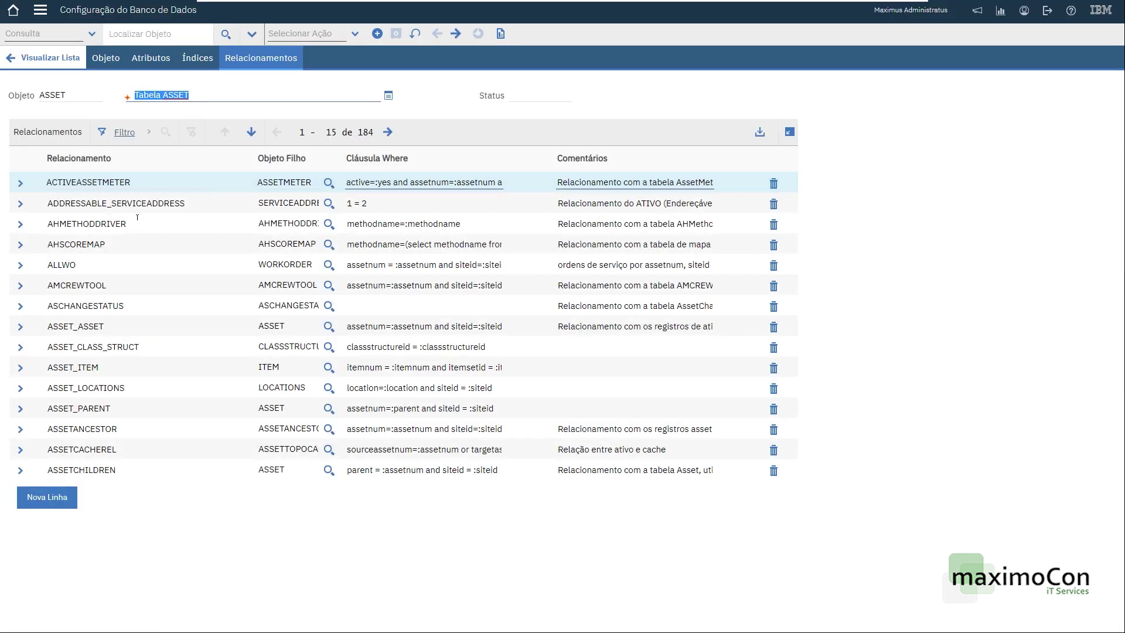
click(47, 497)
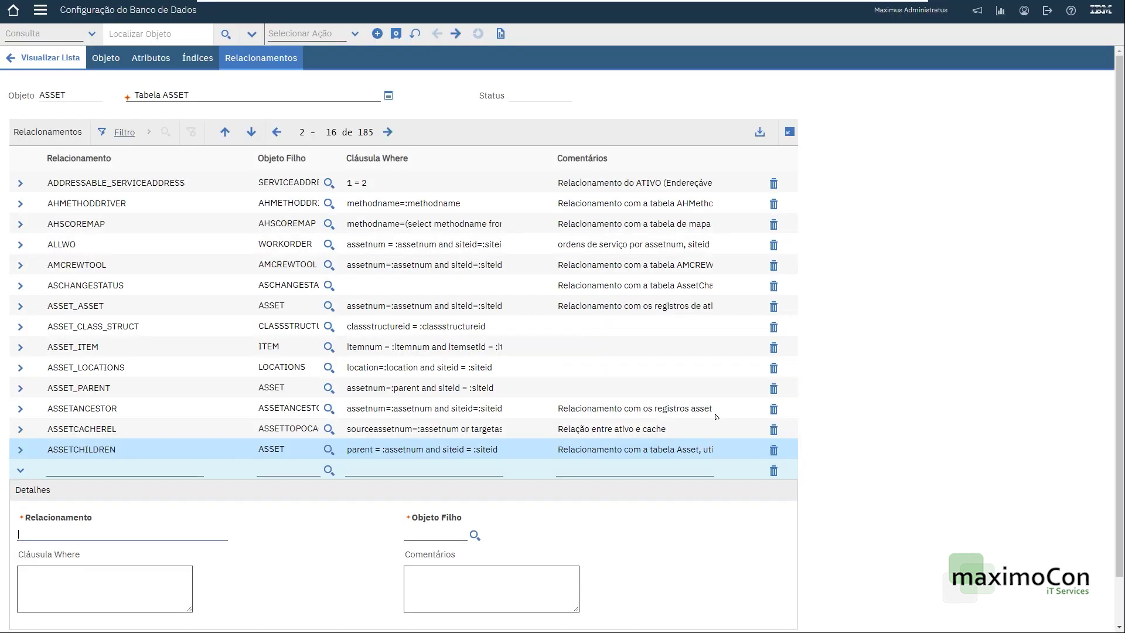
scroll(972, 359, down, 2)
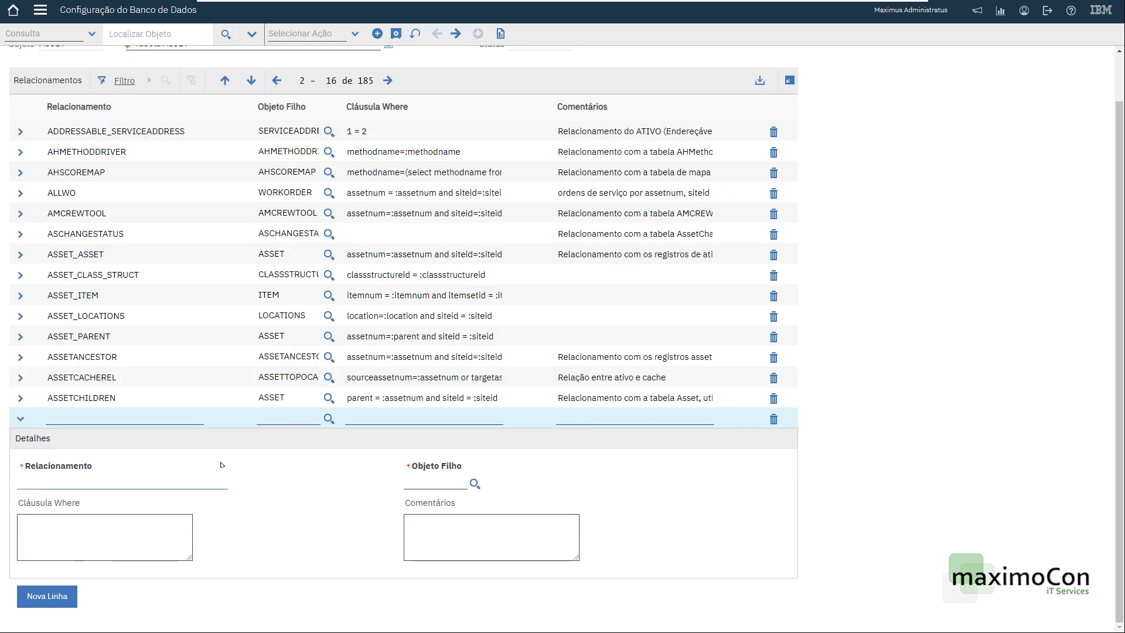
text(AA_ASSET)
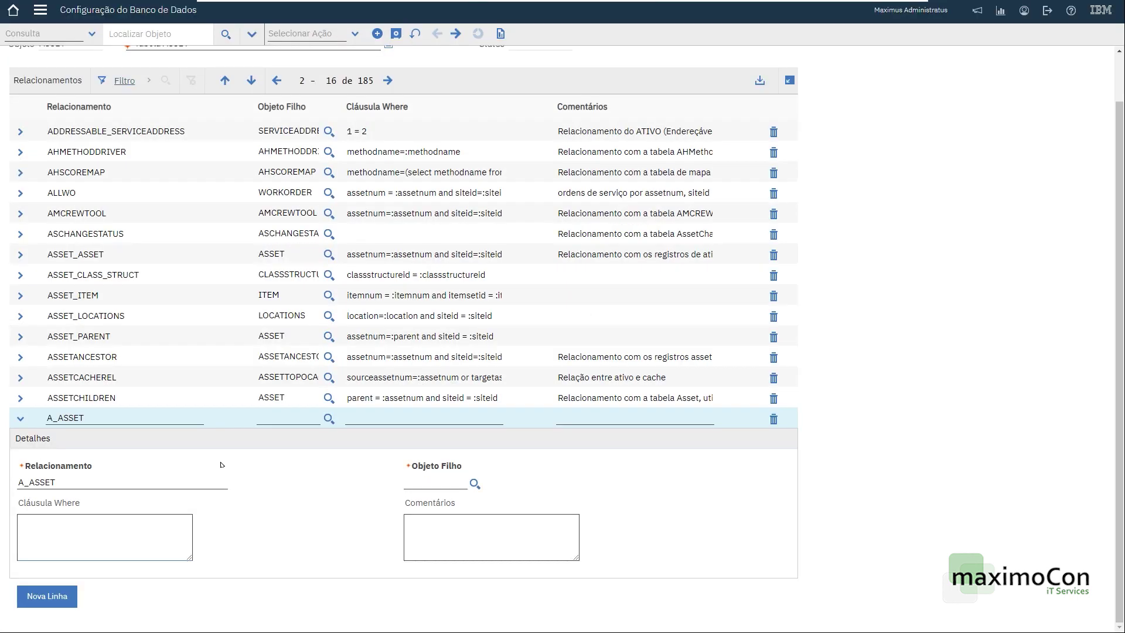
Set the new relationship's child object to A_ASSET and its where clause to "assetnum = :assetnum and siteid = :siteid"
click(409, 484)
text(A_ASET)
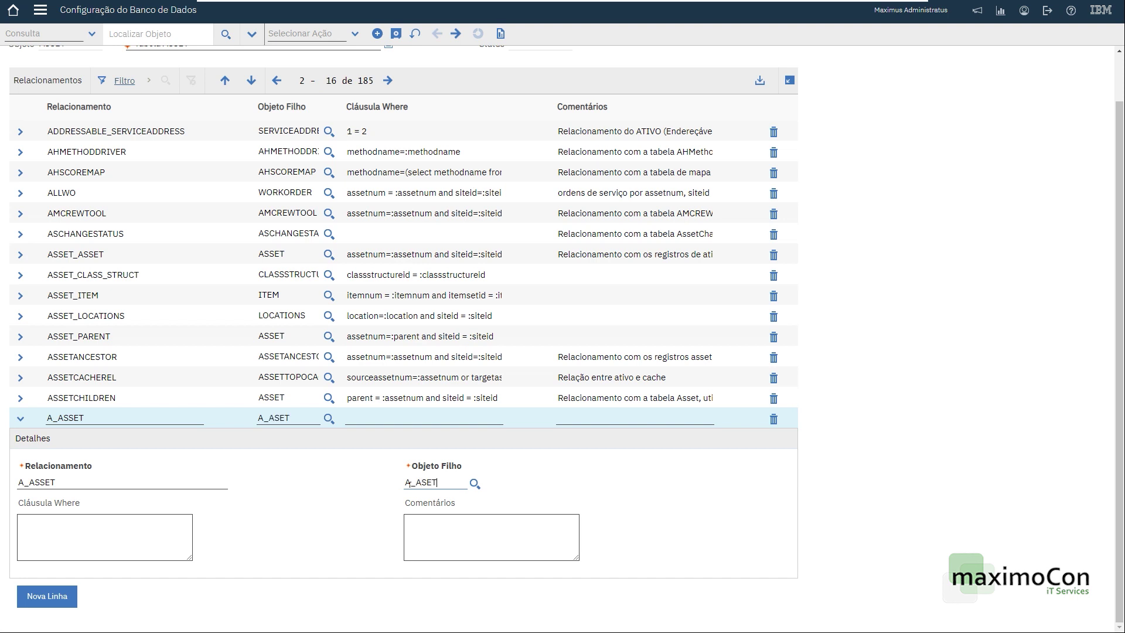
key(BackSpace)
key(BackSpace)
text(SET)
key(Tab)
text(assetnum = :assetnum and siteid )
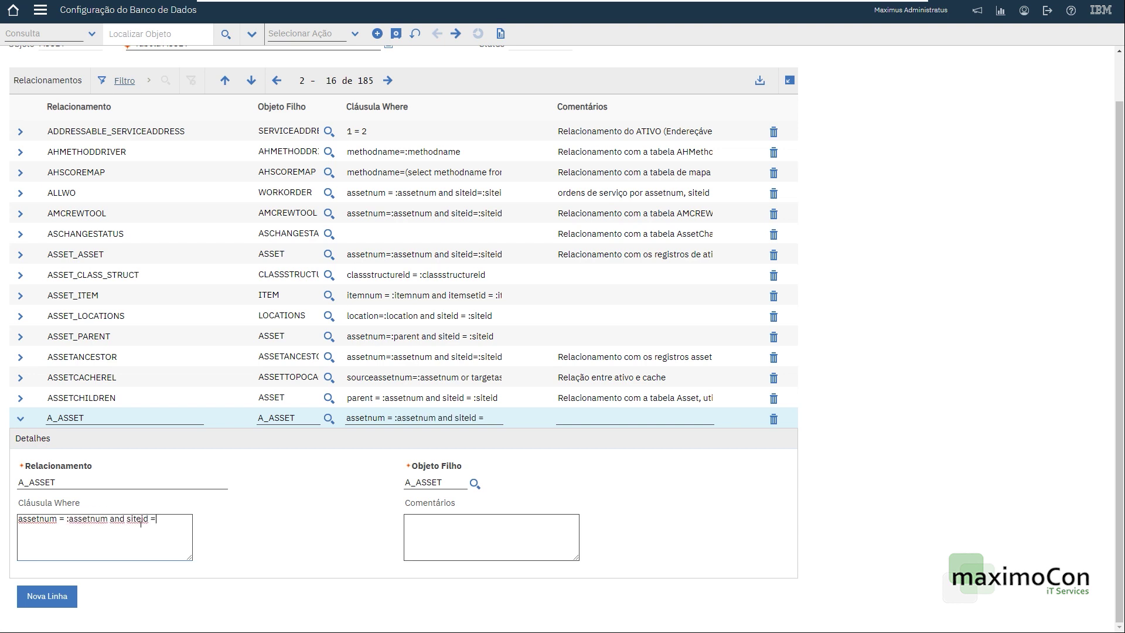
text(= :siteid)
key(Tab)
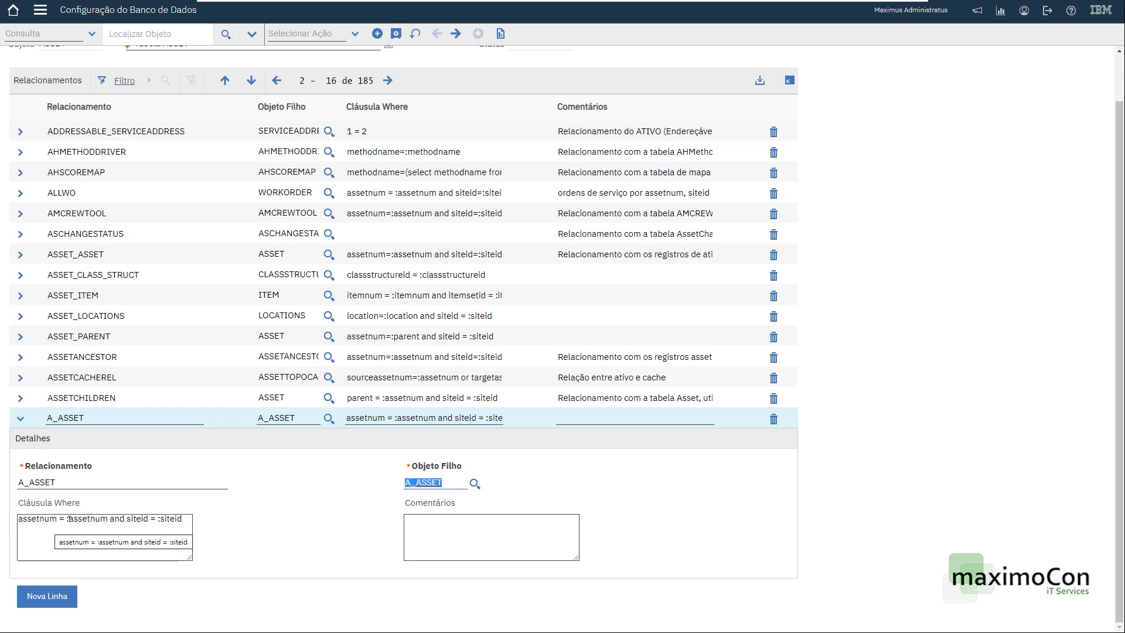
click(69, 518)
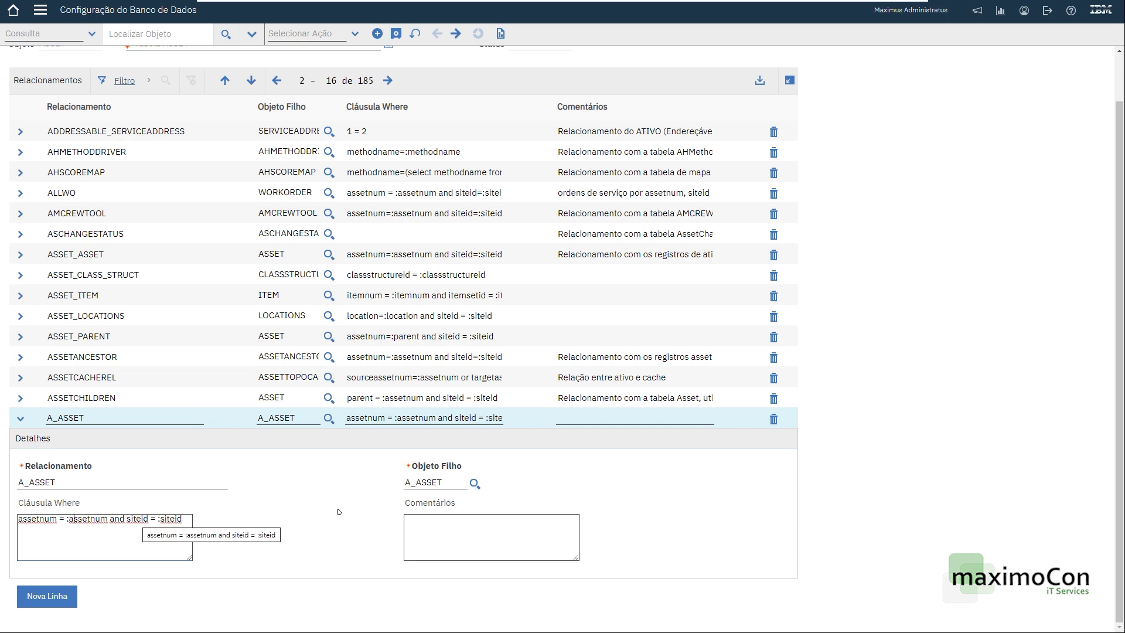
click(423, 482)
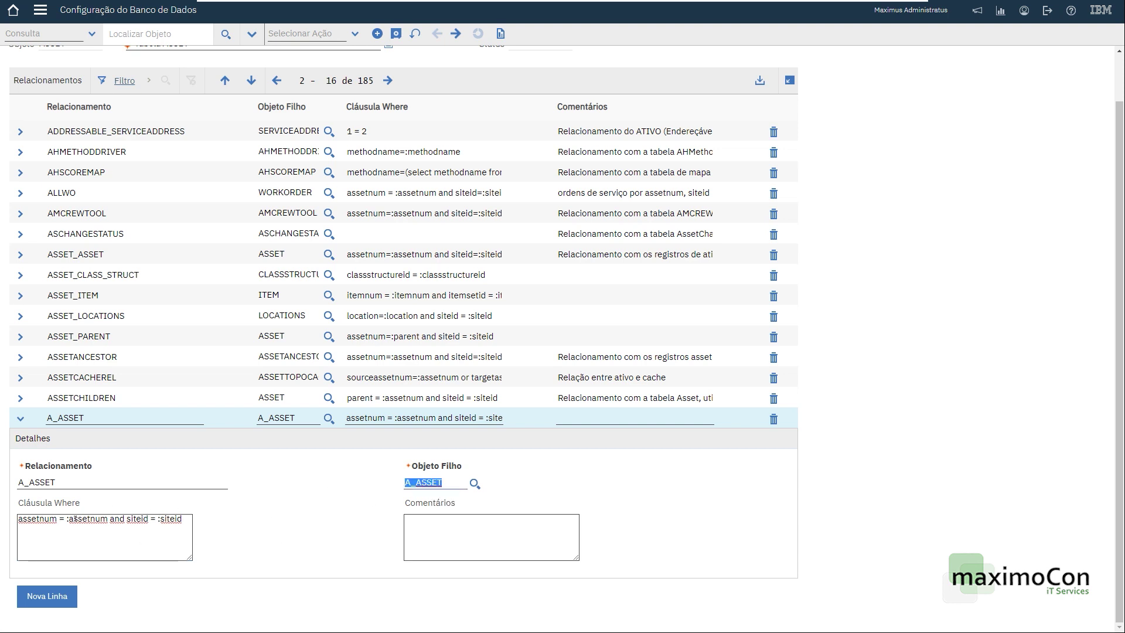
click(78, 518)
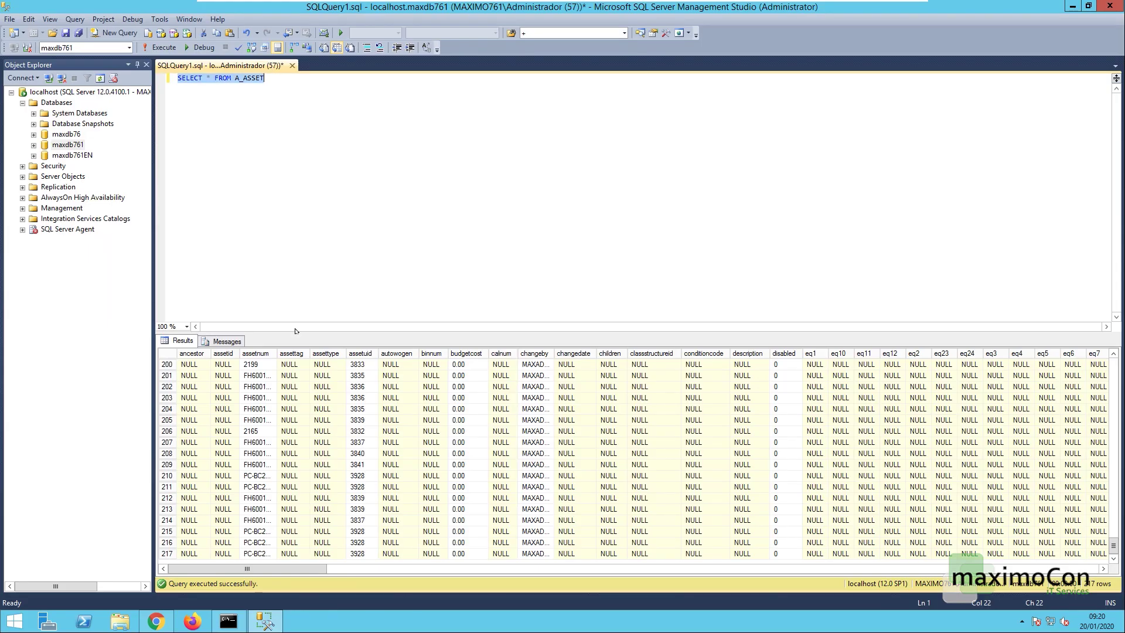
In SQL Server Management Studio, examine the A_ASSET result columns, then change the query to SELECT assetnum, siteid FROM A_ASSET and run it
drag(276, 568, 832, 567)
drag(968, 550, 1051, 548)
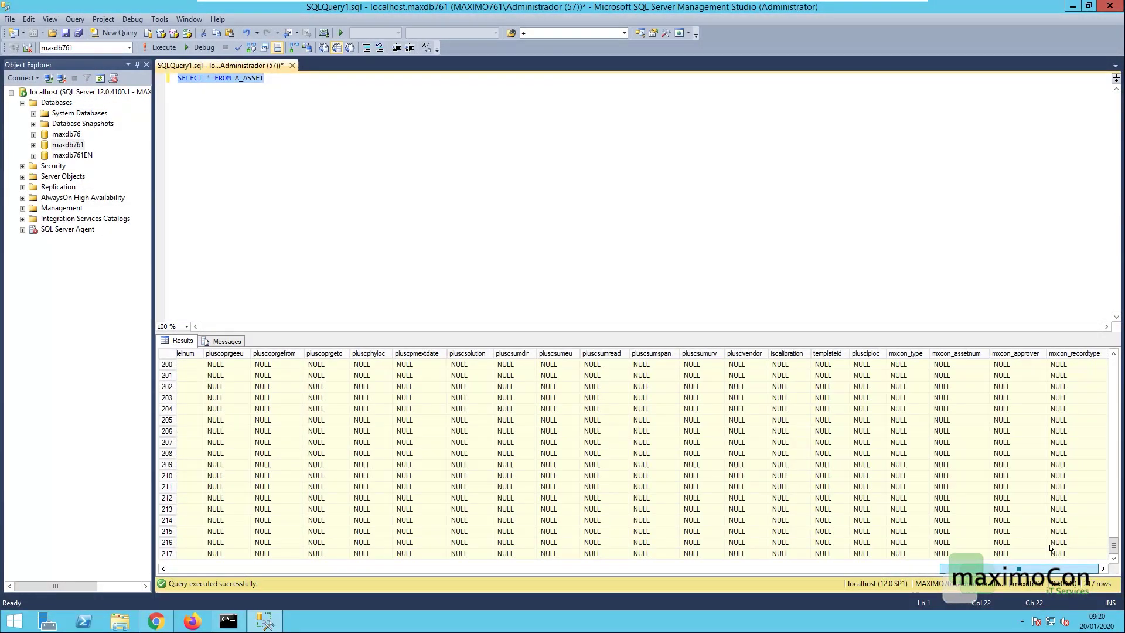
drag(760, 553, 671, 551)
click(215, 78)
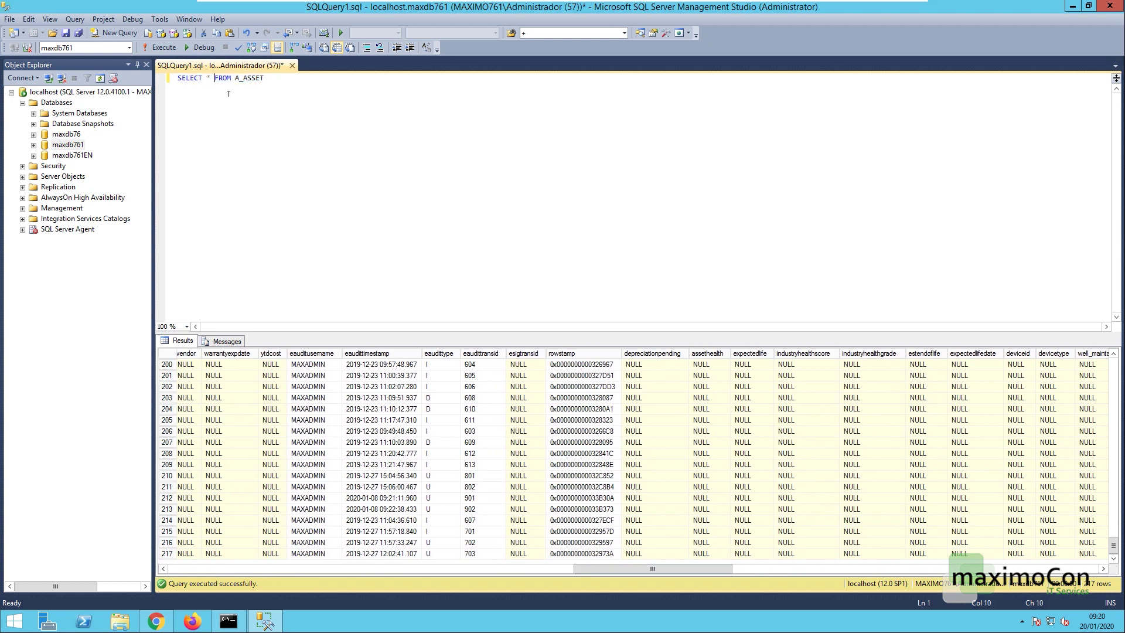
key(BackSpace)
key(BackSpace)
text(assetnum)
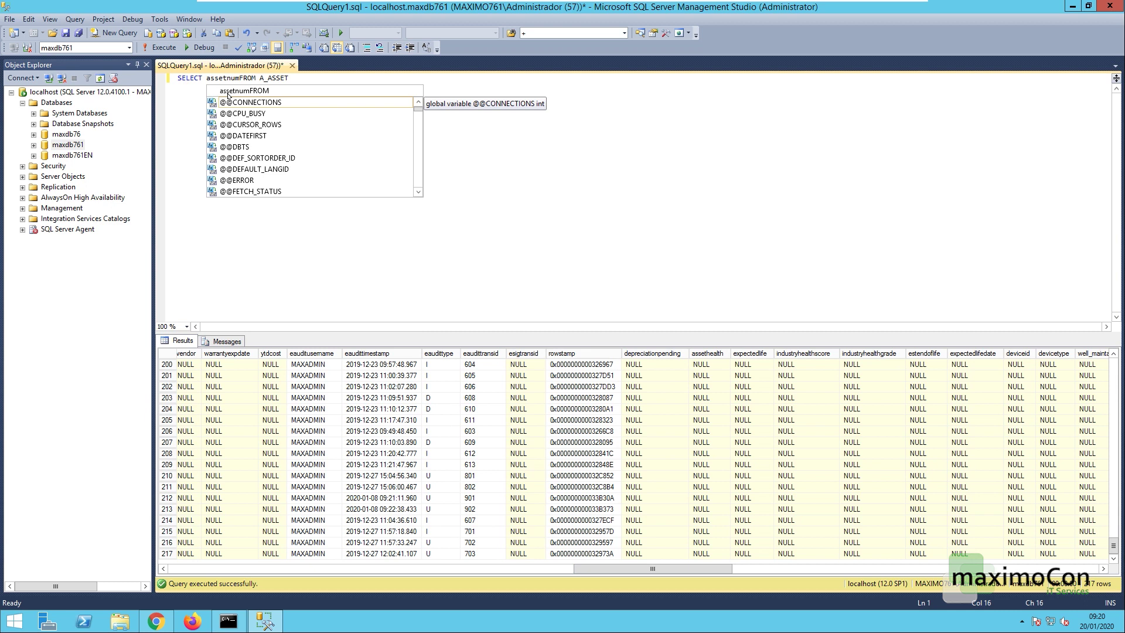
text(, s)
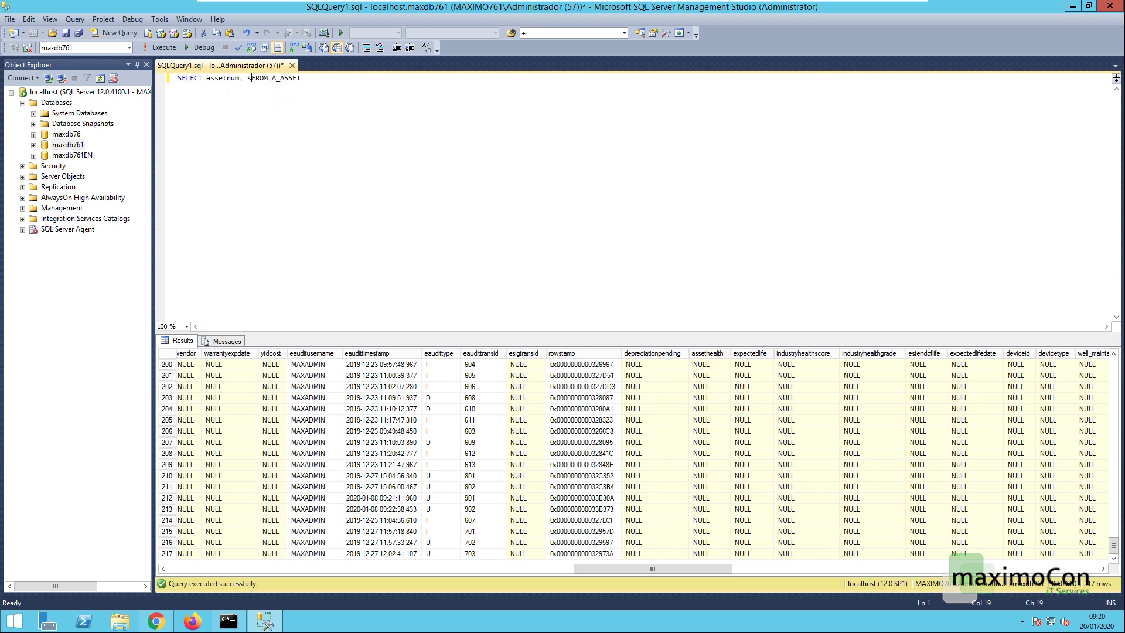
text(iteid)
key(ctrl+a)
click(164, 47)
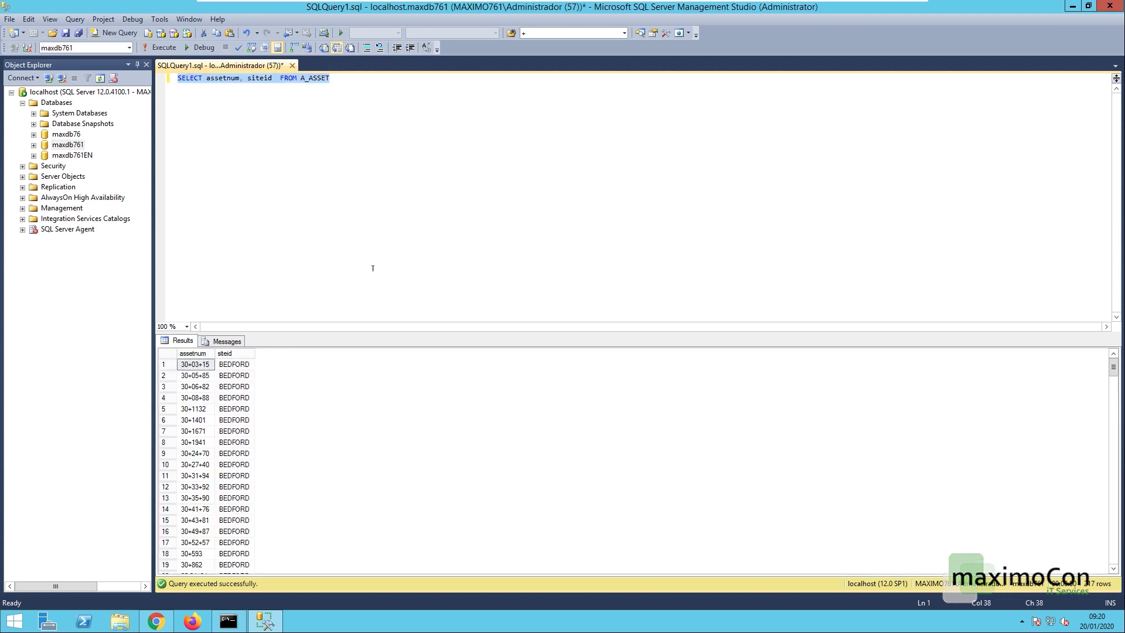
Back in Maximo, comment the relationship "Relacionamento entre asset e A_ASSET para exibir informações de auditoria na aplicação de Ativos" and save the record
click(164, 618)
click(416, 533)
text(Relacionamento entre asset e A_ASSET para exibir)
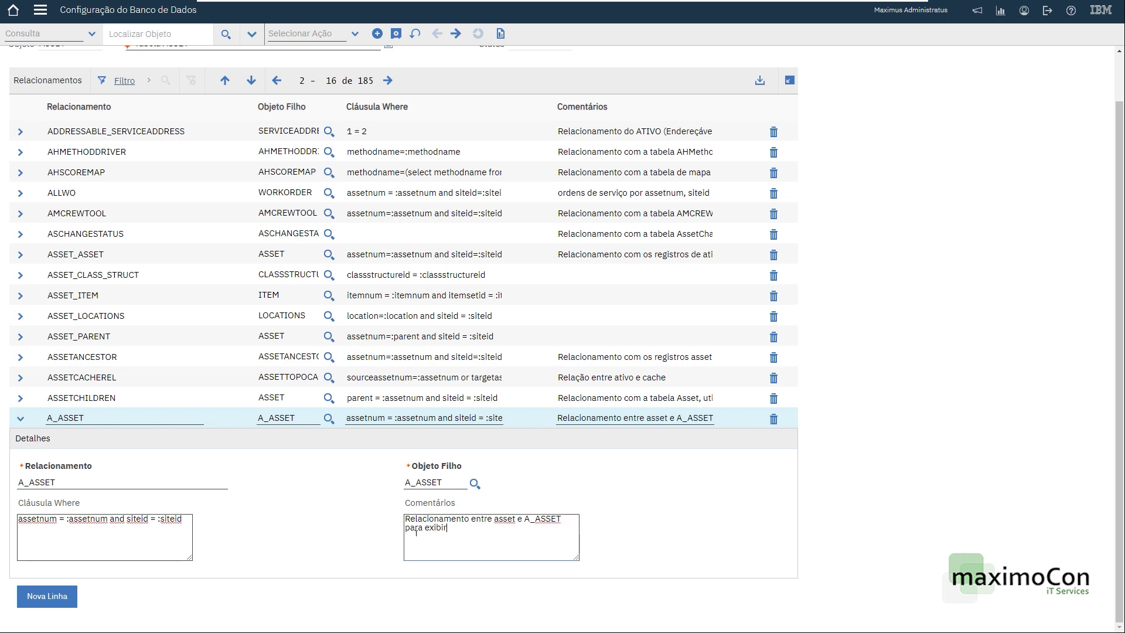
text( informações de auditoria na aplicação de Ativos)
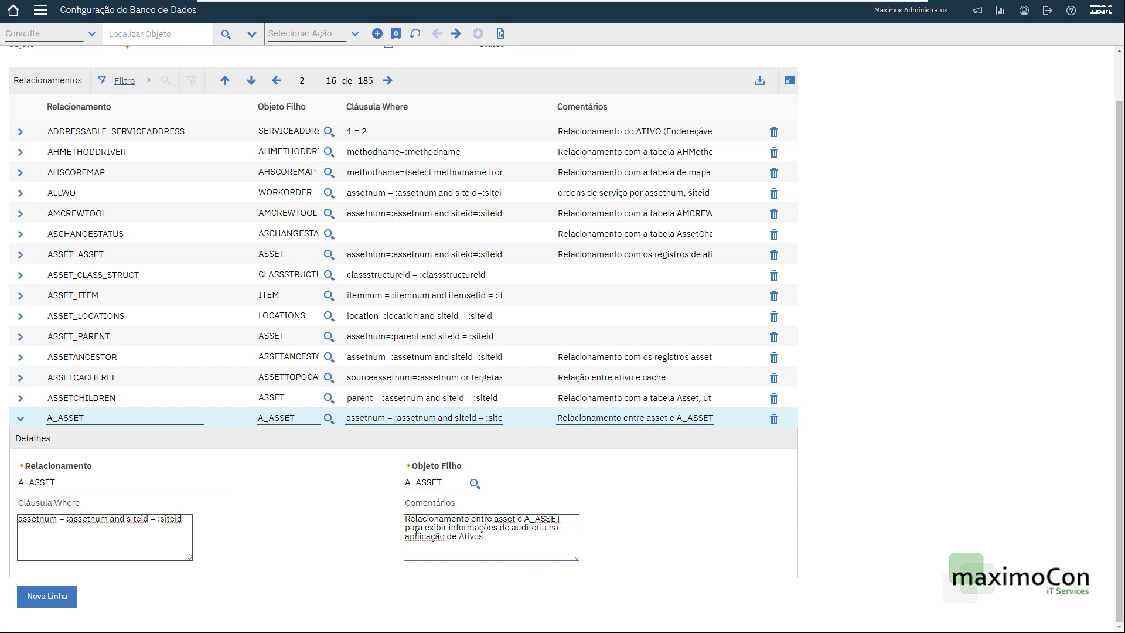
click(396, 34)
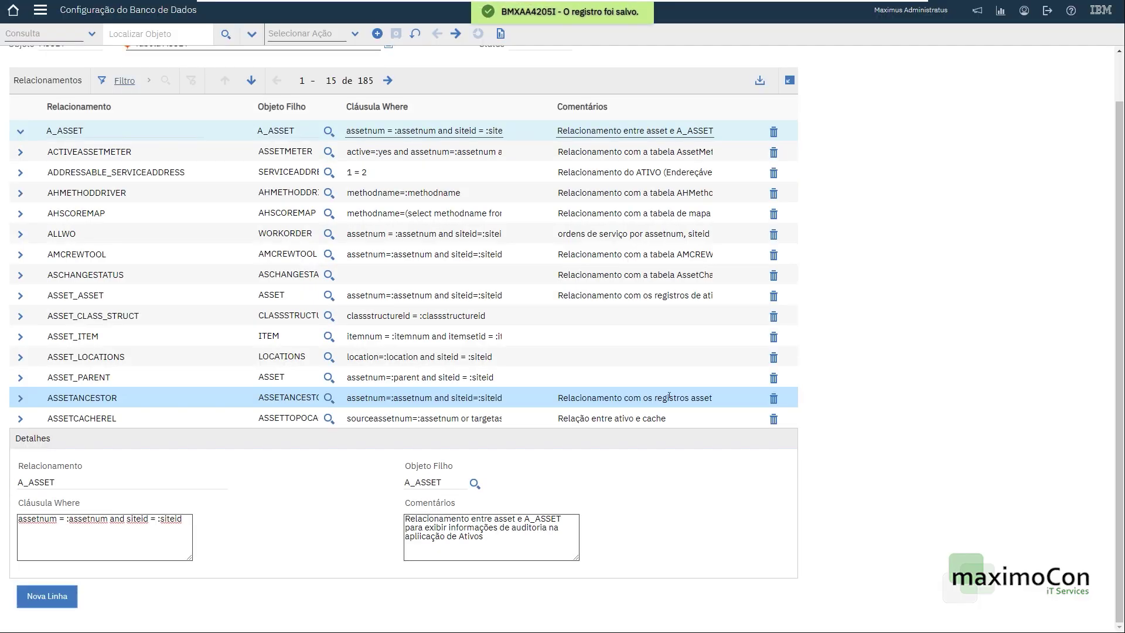
Go to the Editor de Telas application under the system's platform configuration
scroll(469, 322, up, 1)
double_click(61, 533)
click(40, 10)
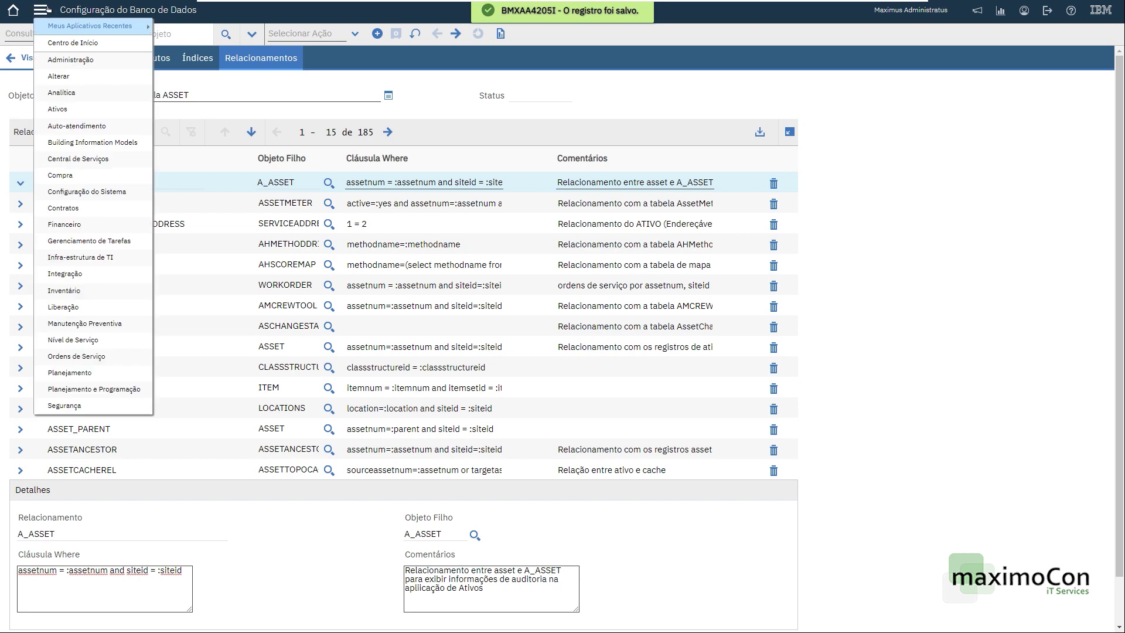
mouse_move(87, 193)
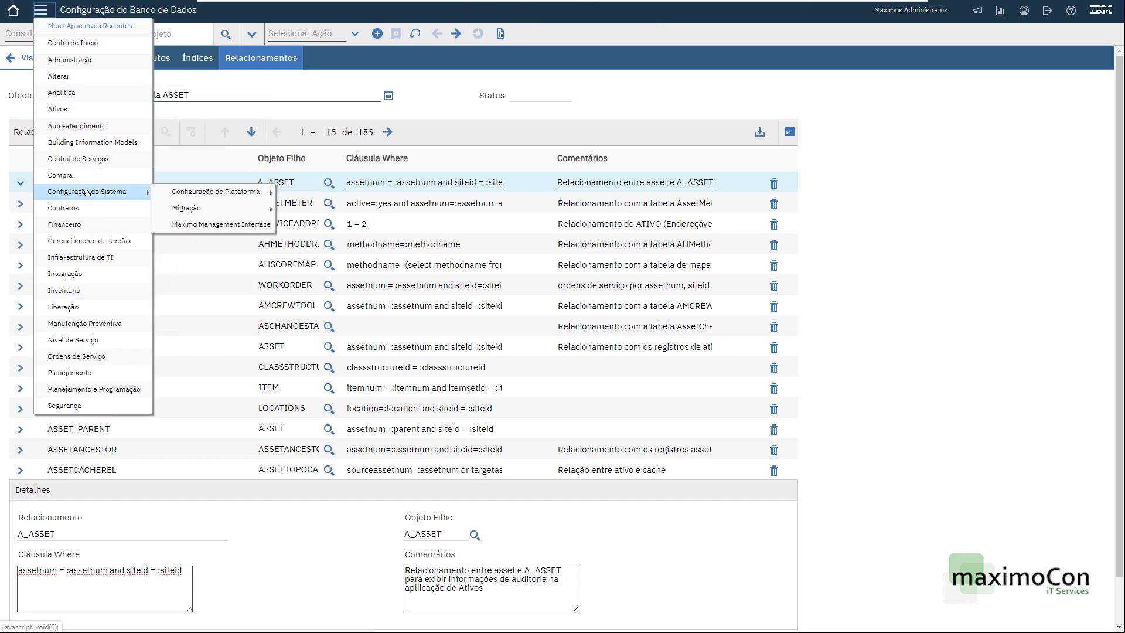
mouse_move(225, 195)
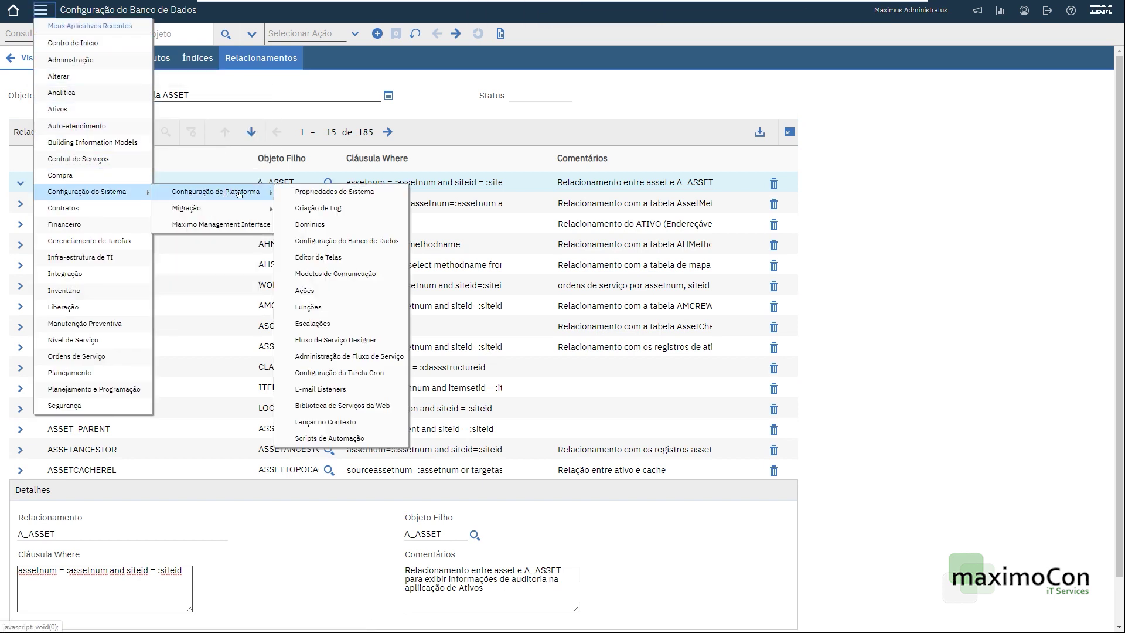
click(398, 257)
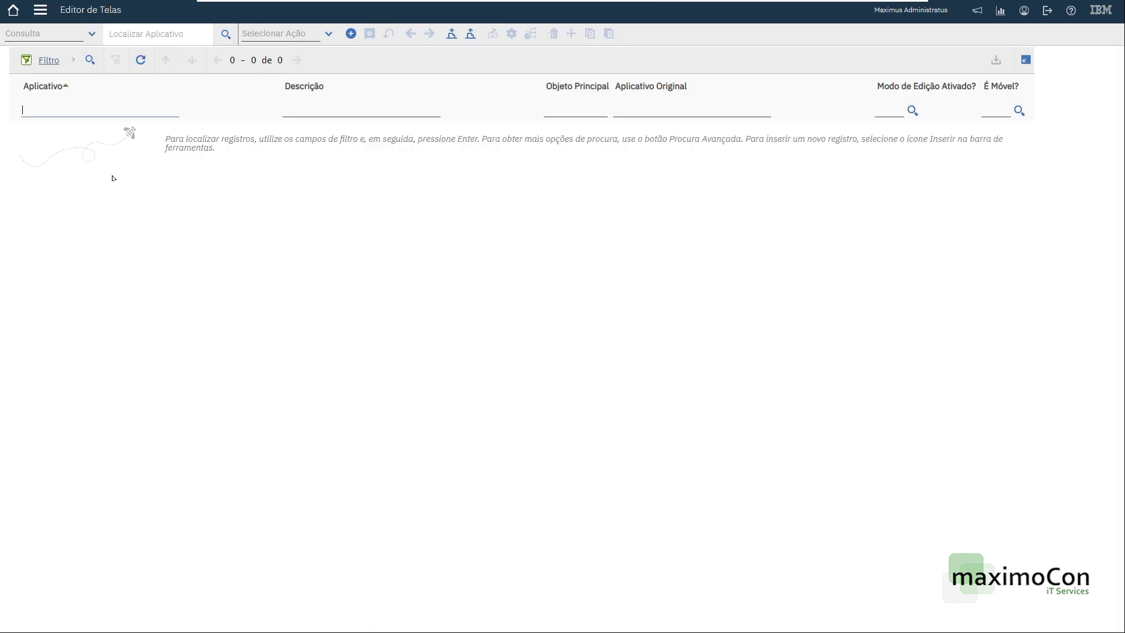
Filter the applications by =ASSET and open the ASSET application's screen layout
text(+ASSET)
key(BackSpace)
key(BackSpace)
key(BackSpace)
key(BackSpace)
key(BackSpace)
key(BackSpace)
text(=ASSET)
key(Return)
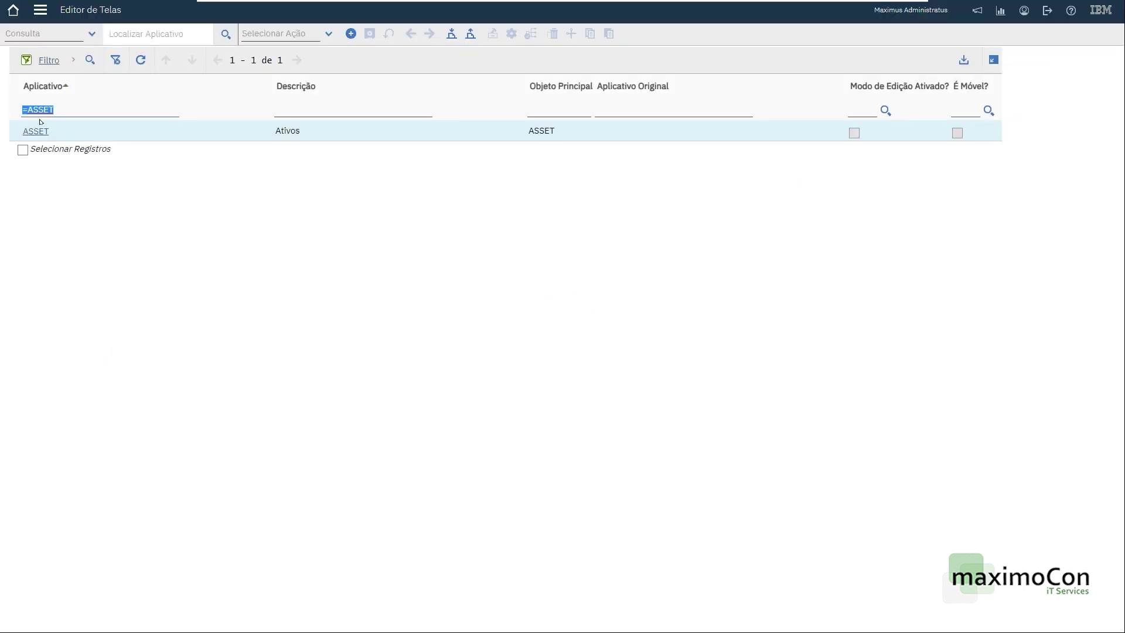
click(36, 131)
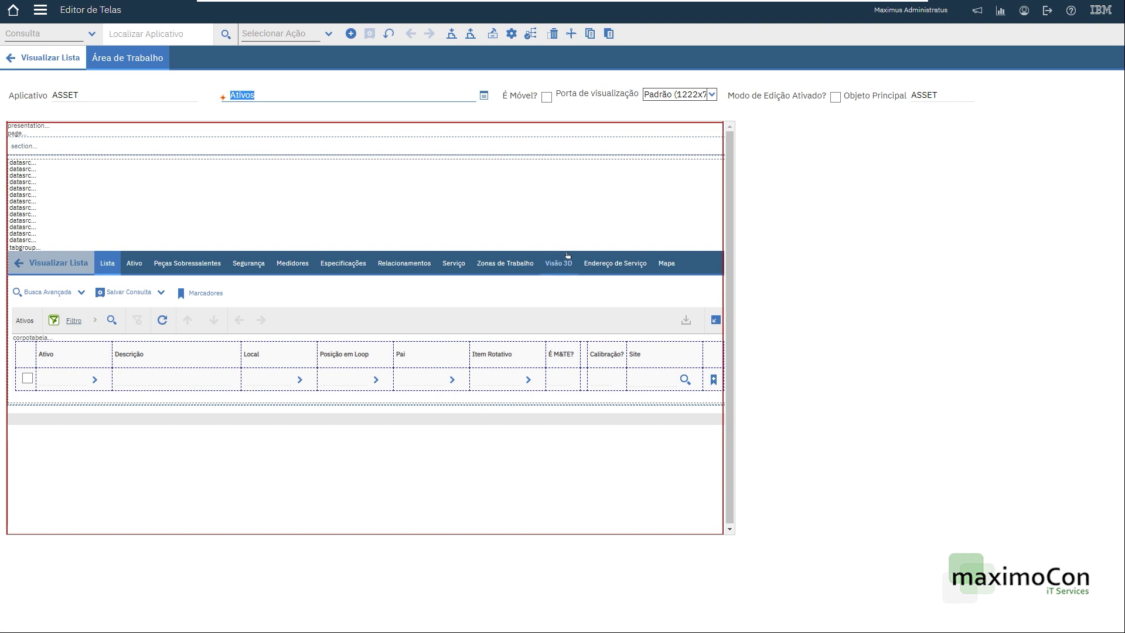
Duplicate the Endereço de Serviço tab in the ASSET screen and label the copy Auditoria
click(615, 263)
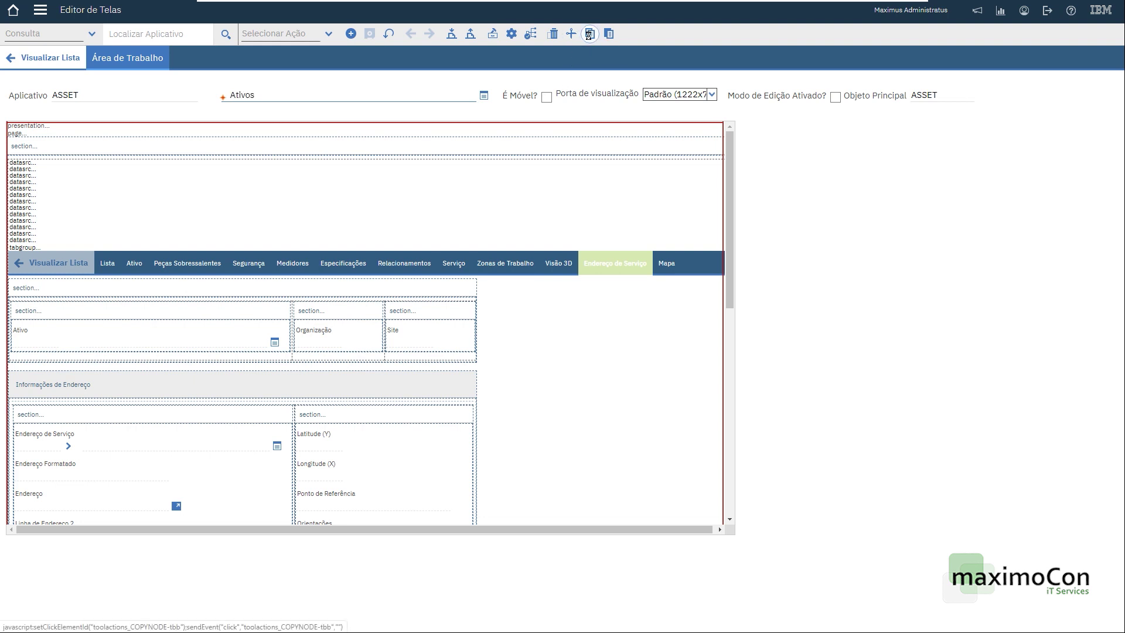
click(609, 33)
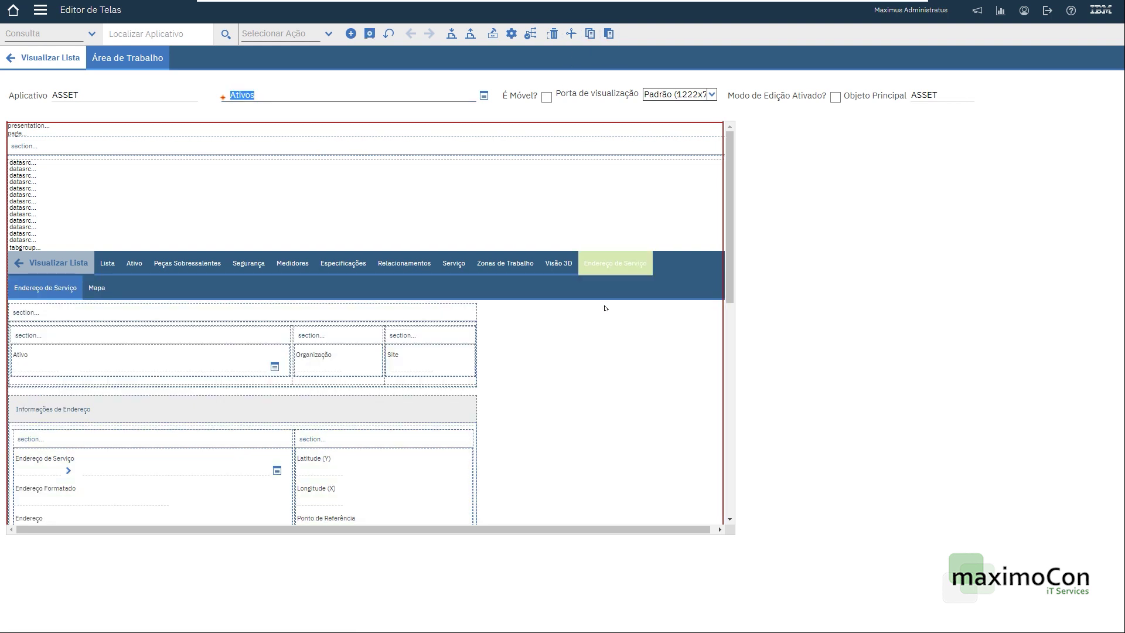
click(530, 33)
click(564, 267)
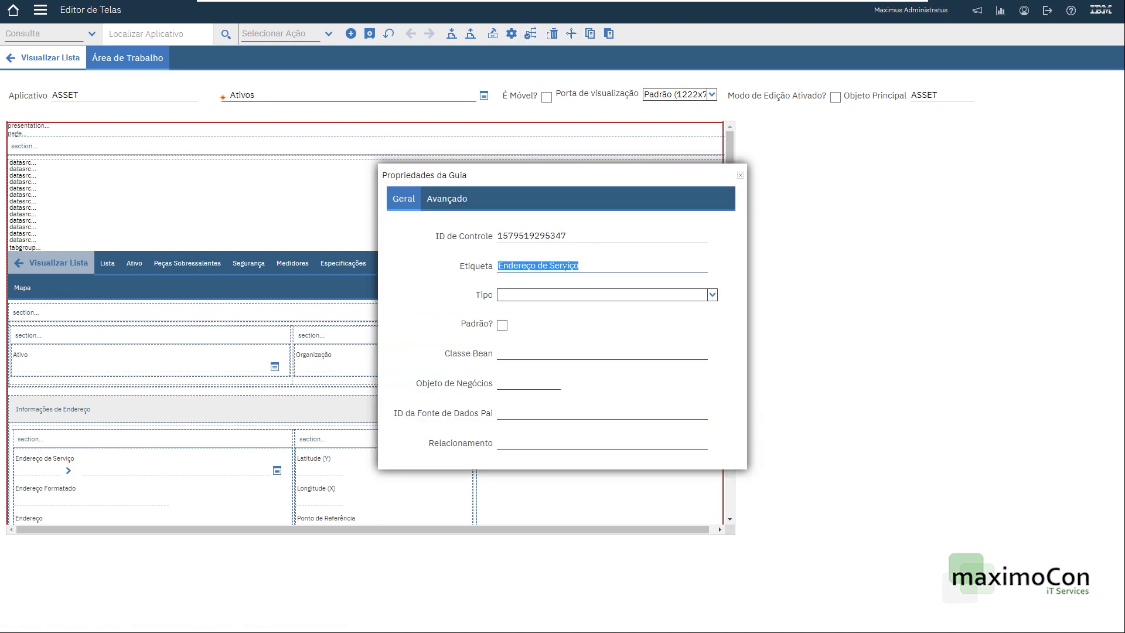
text(Auditoria)
click(741, 175)
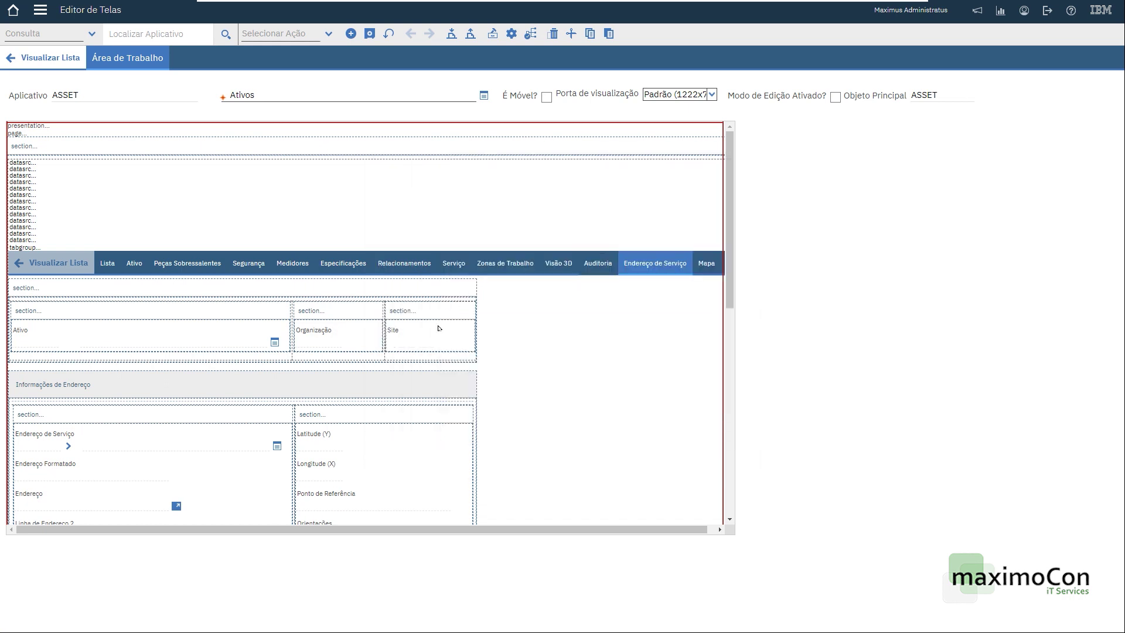
On the Auditoria tab, delete the address fields under Informações de Endereço and the whole Hierarquia da Posição section
click(599, 262)
scroll(111, 409, down, 2)
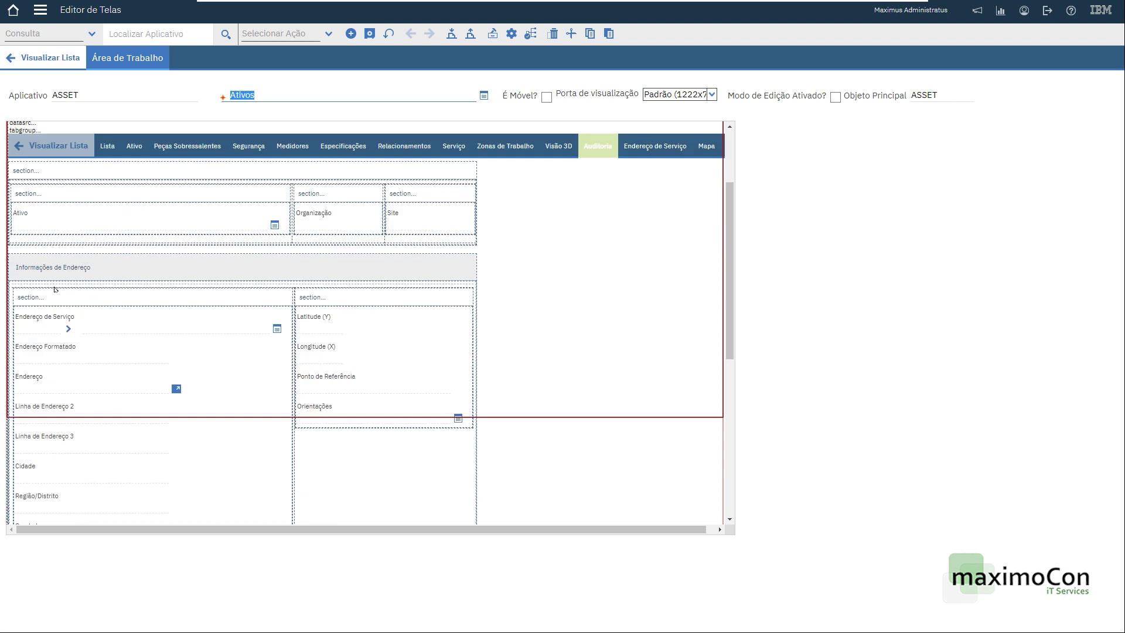
click(130, 288)
click(555, 35)
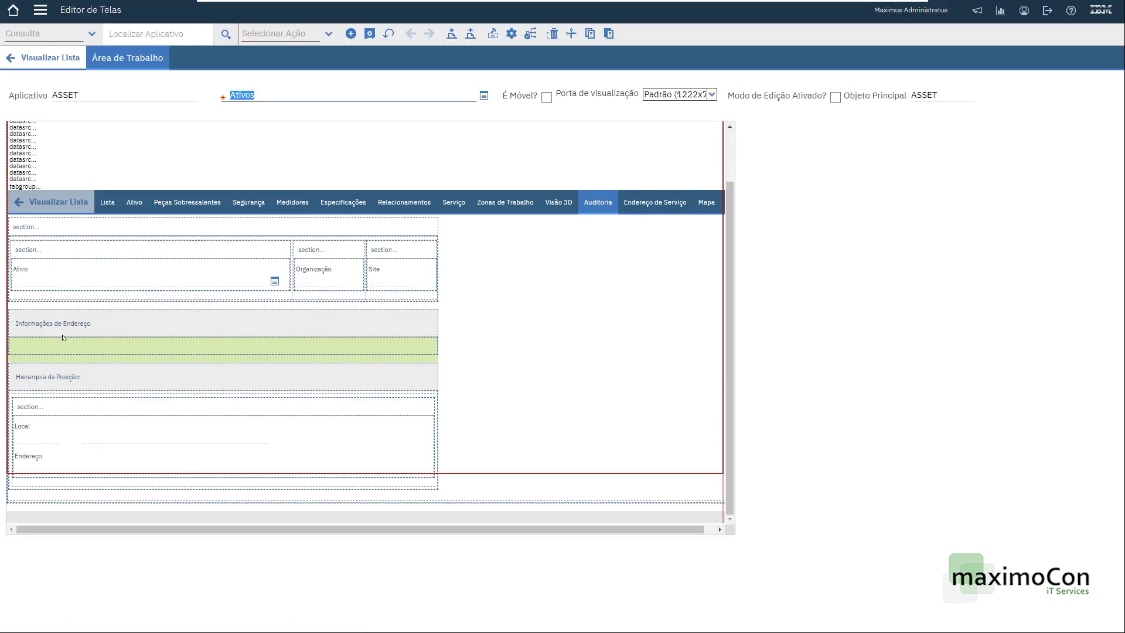
click(48, 370)
click(552, 34)
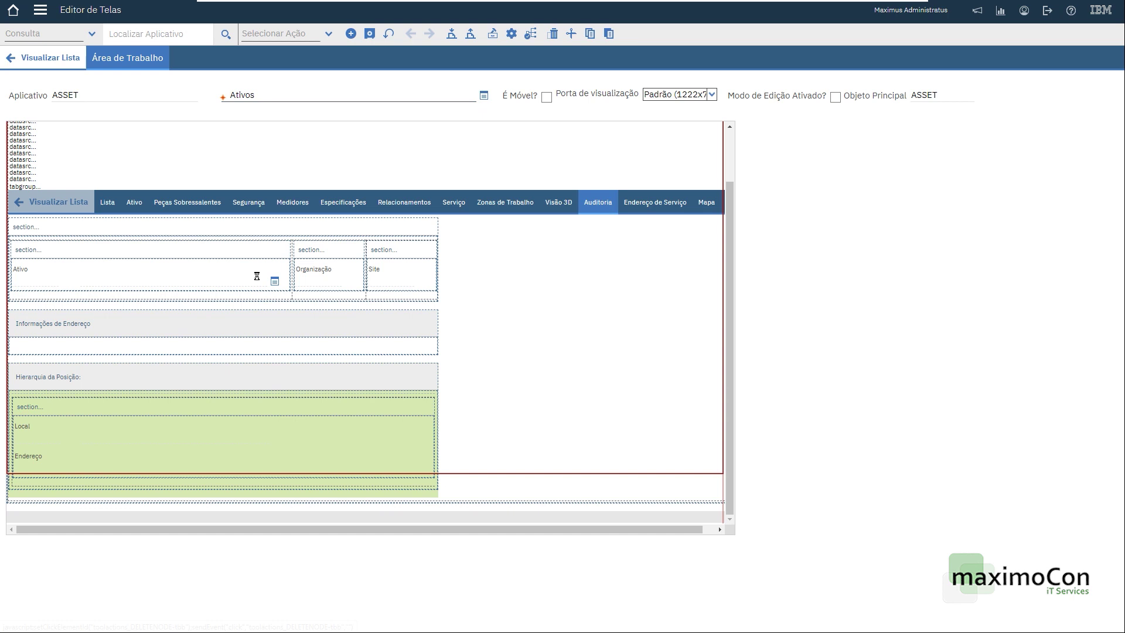
Clear the data source ID of the Informações de Endereço section and change its label to Auditoria
click(530, 34)
double_click(531, 356)
key(BackSpace)
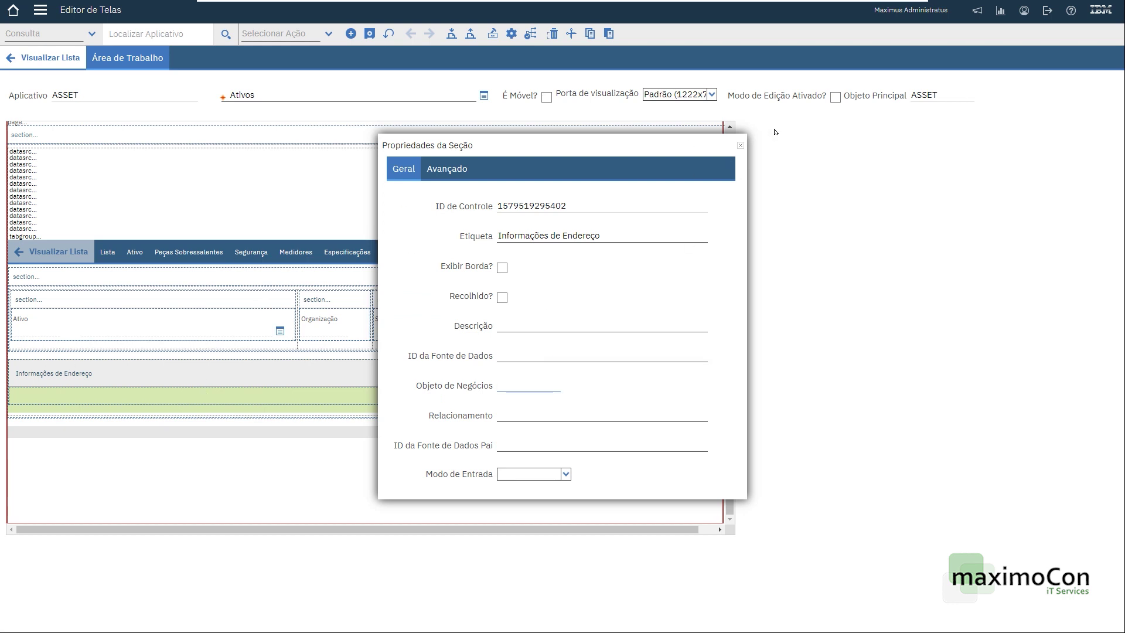
triple_click(582, 235)
text(A)
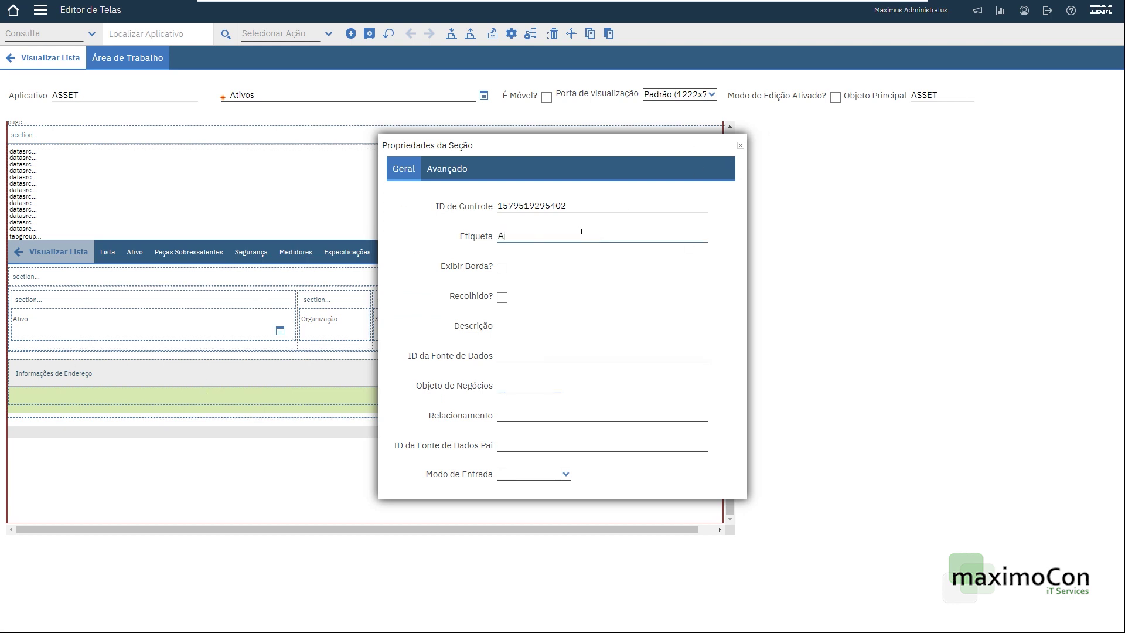
text(uditoria)
key(Tab)
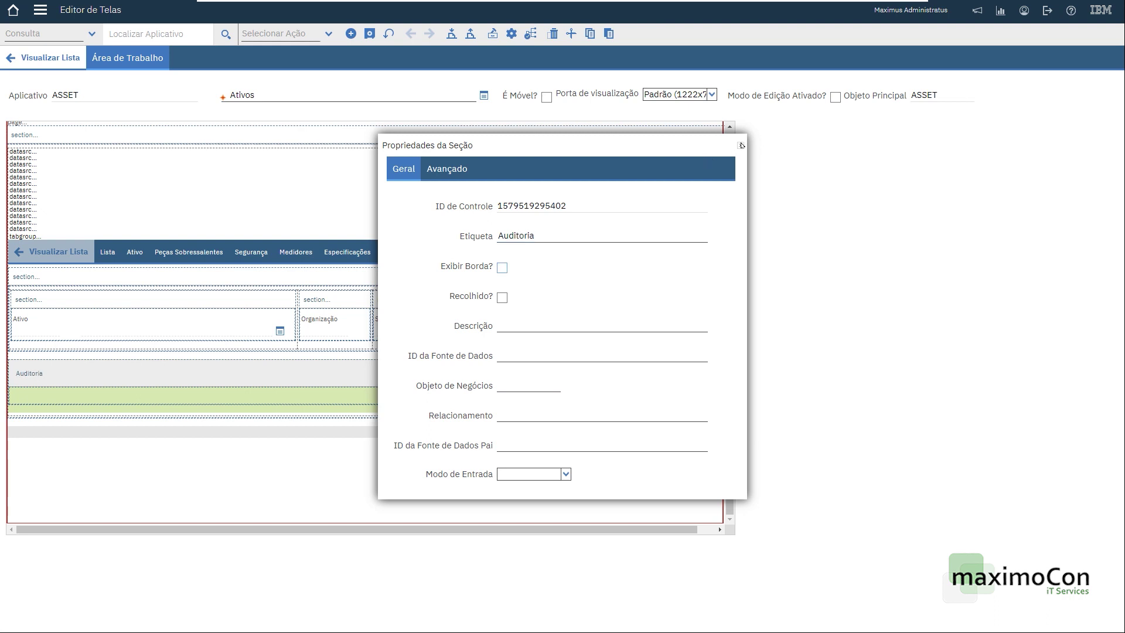
click(741, 146)
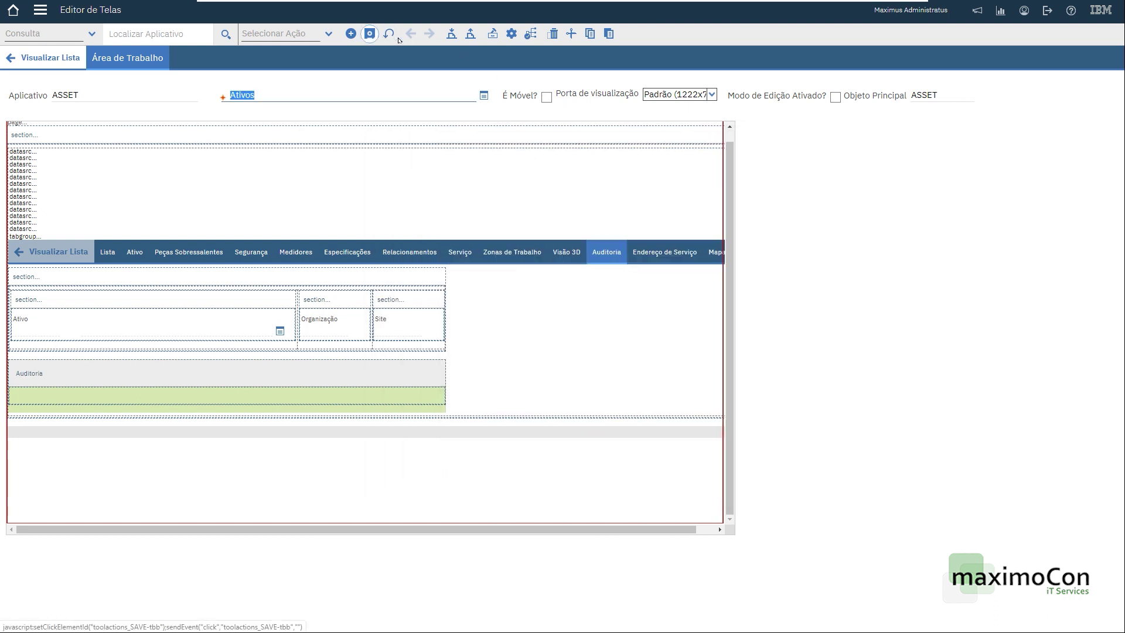
Add a table with five table columns to the Auditoria section
click(493, 34)
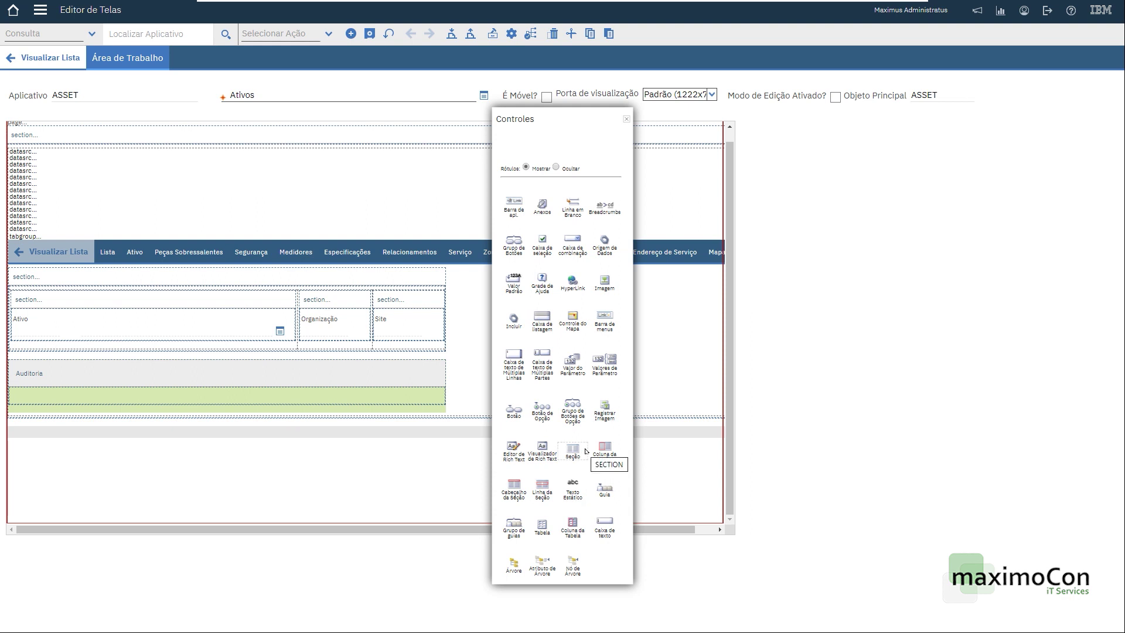
drag(566, 477, 142, 393)
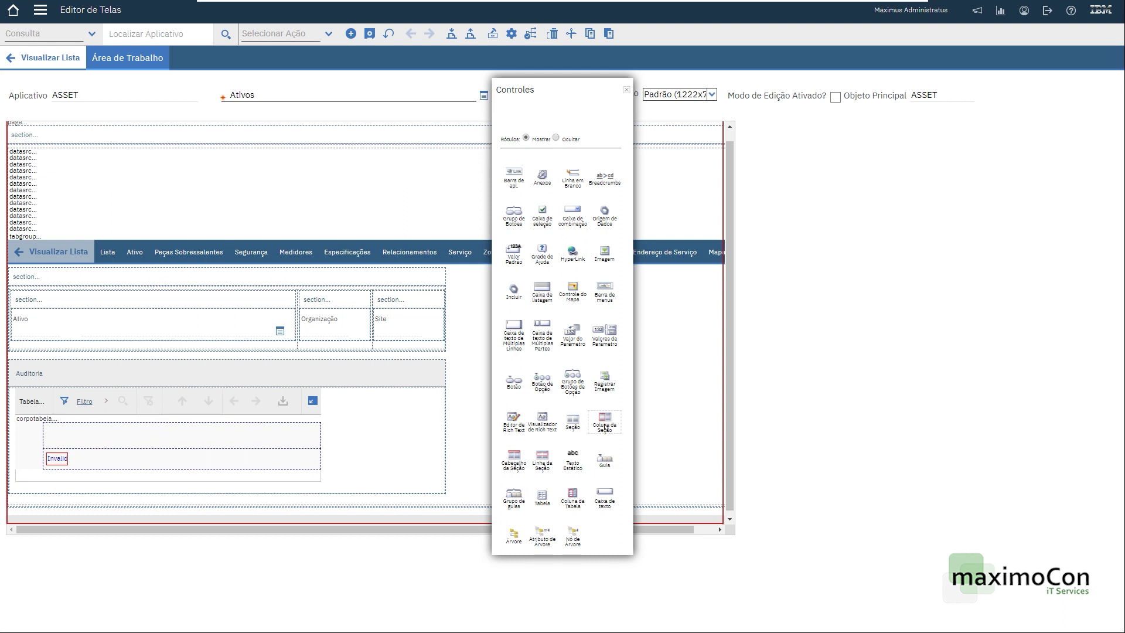
drag(568, 501, 100, 459)
drag(573, 495, 321, 470)
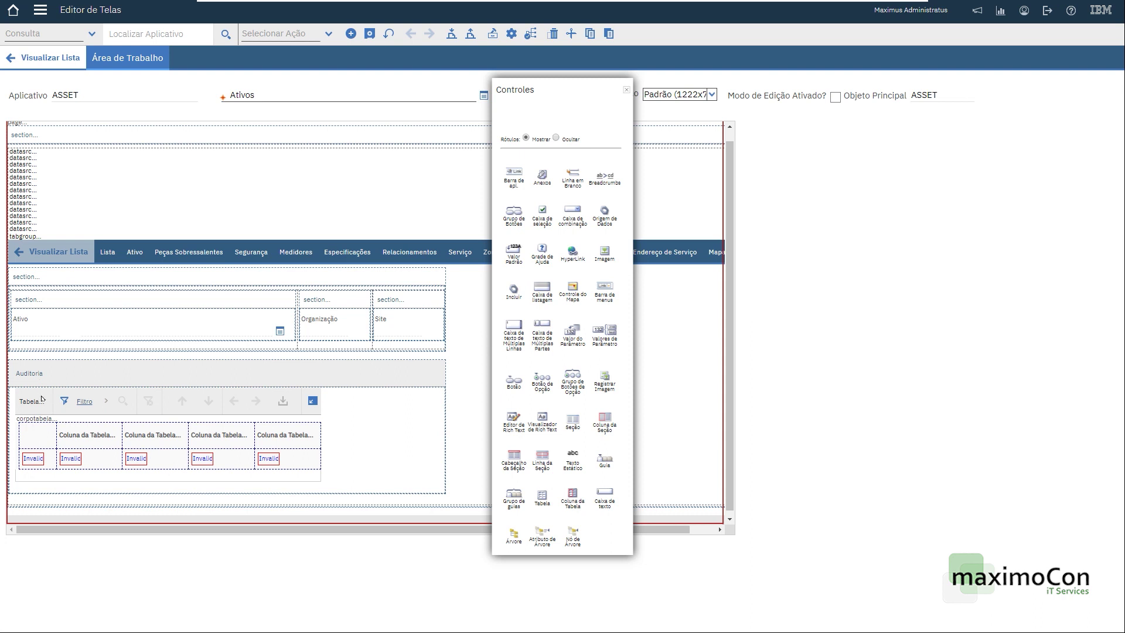
Set the new table's relationship to A_ASSET in its properties
click(243, 369)
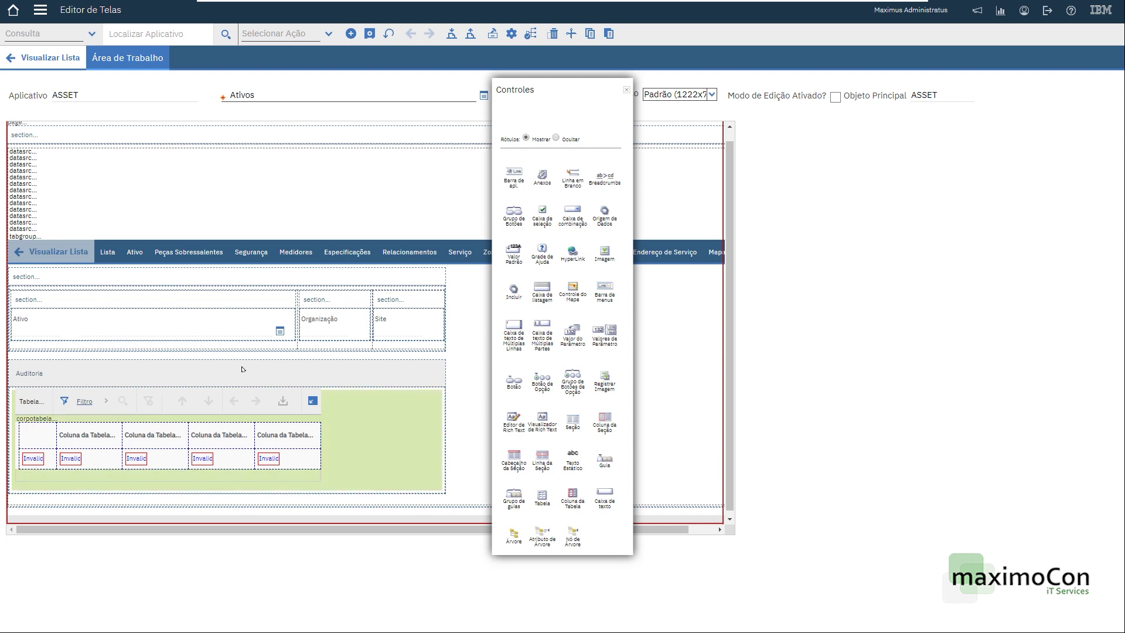
click(512, 34)
click(508, 384)
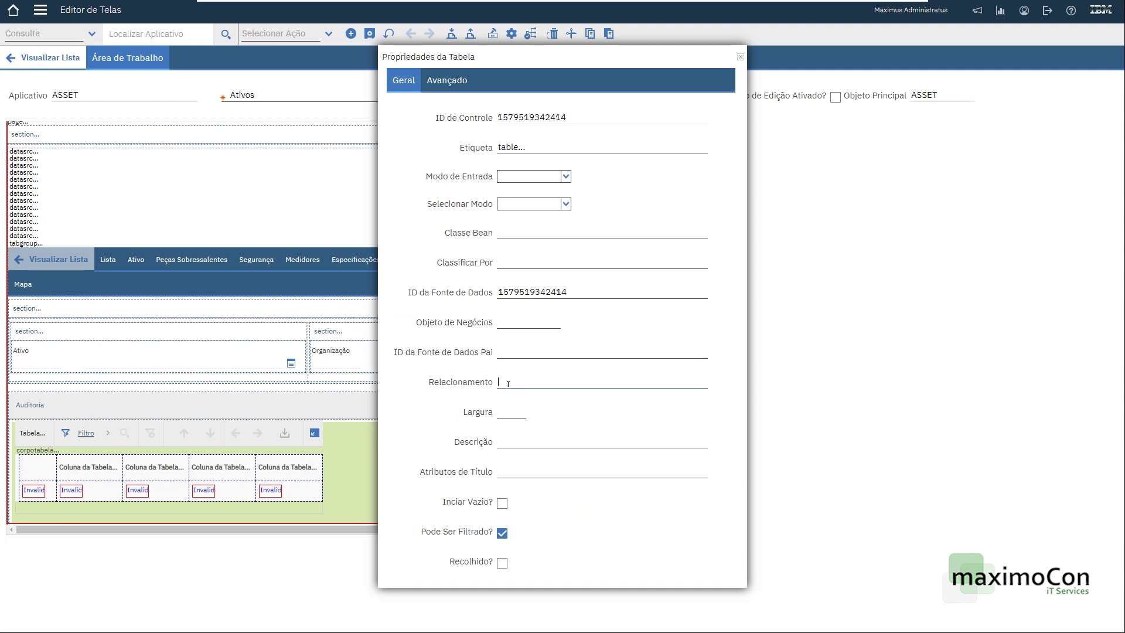
text(A_ASSET)
key(Tab)
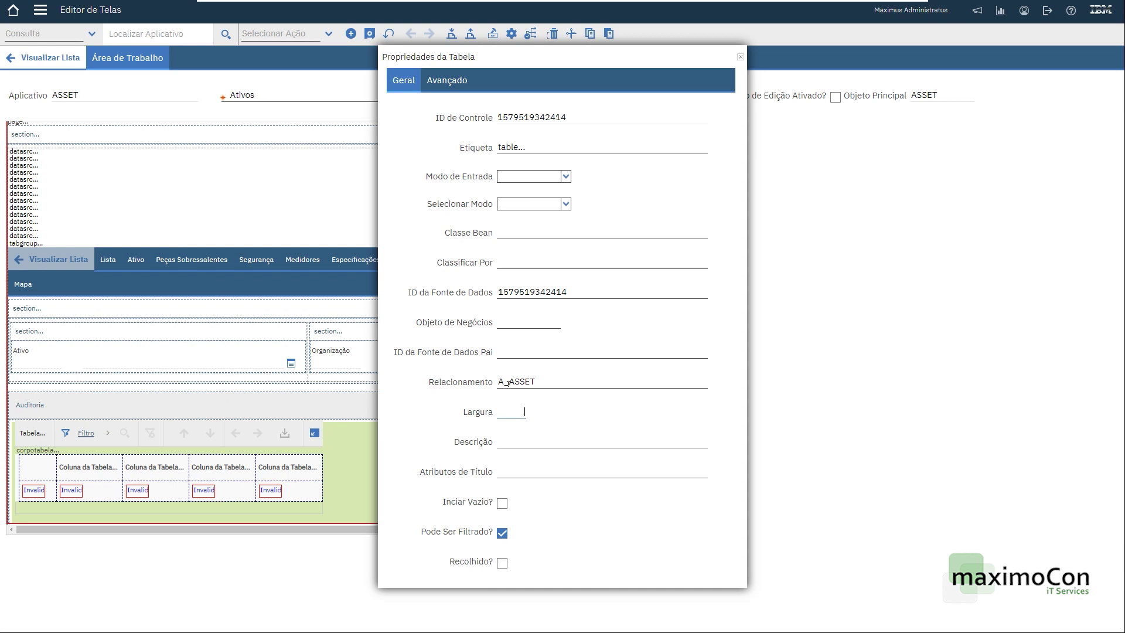
Assign the attribute EAUDITTIMESTAMP to the first table column, filtering the attribute lookup by object A_ASSET and EAUDIT
click(53, 499)
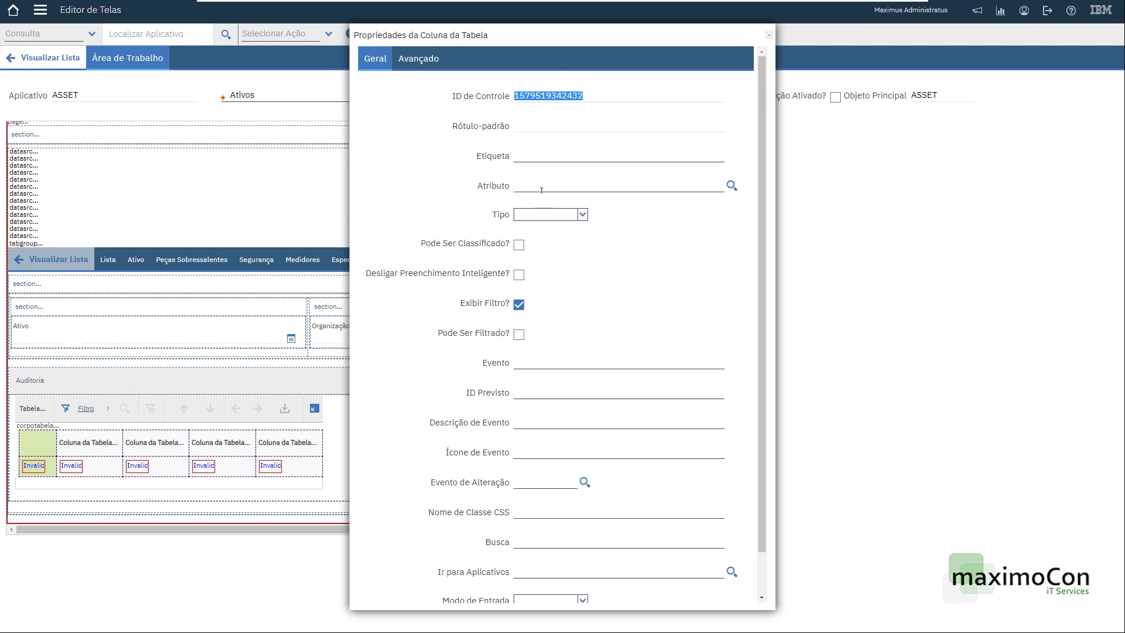
click(542, 189)
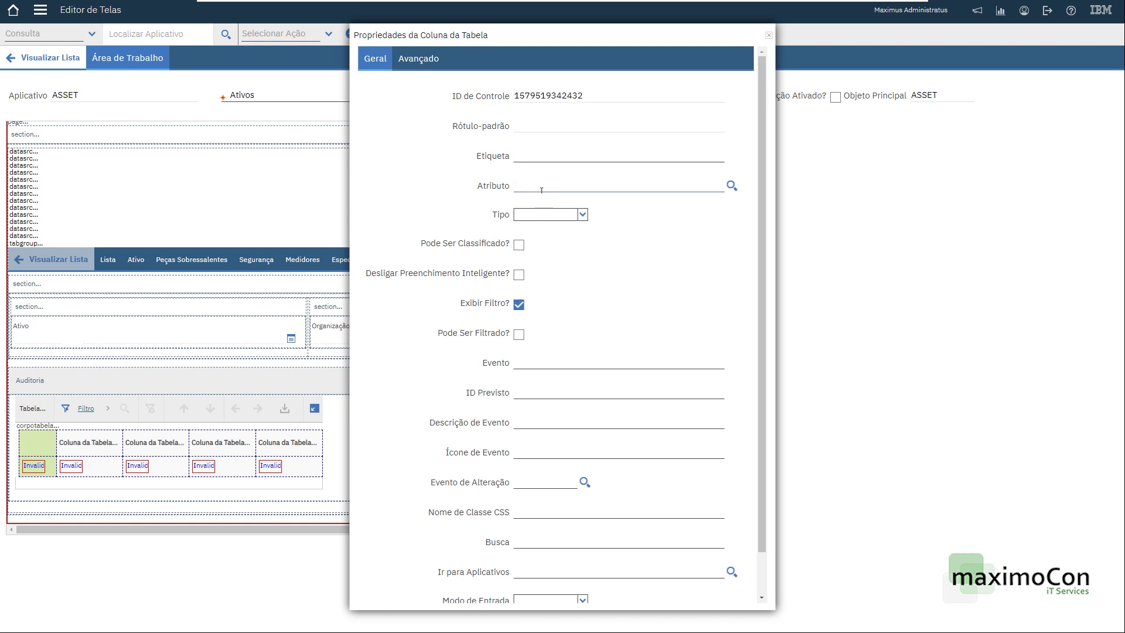
click(732, 185)
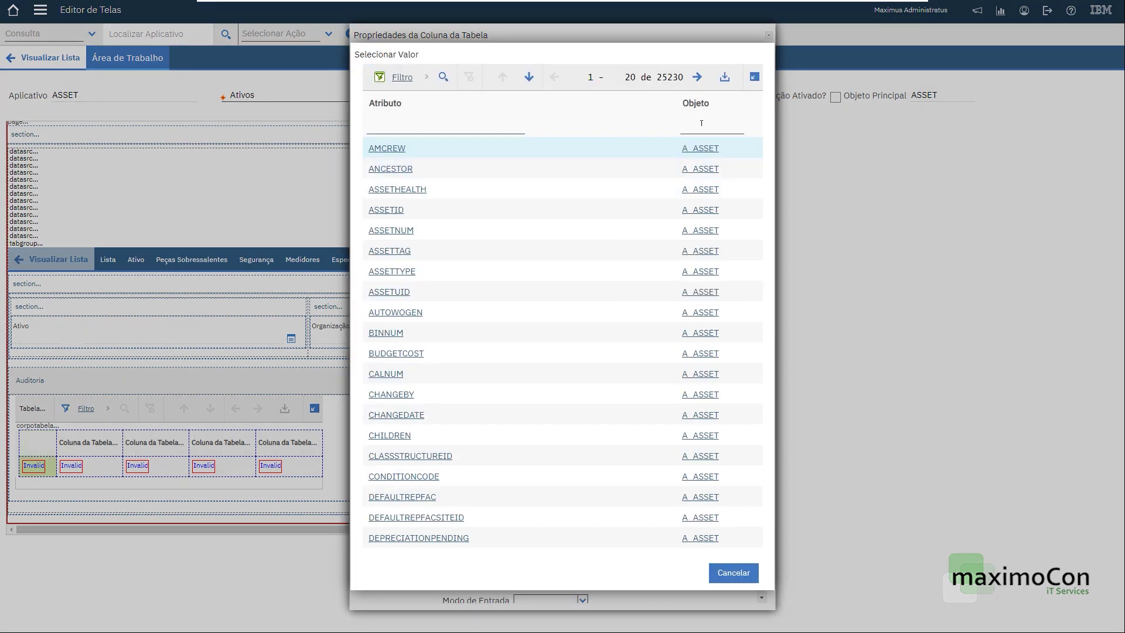
click(694, 126)
text(A_ASSET)
key(Return)
click(410, 127)
text(EAUDIT)
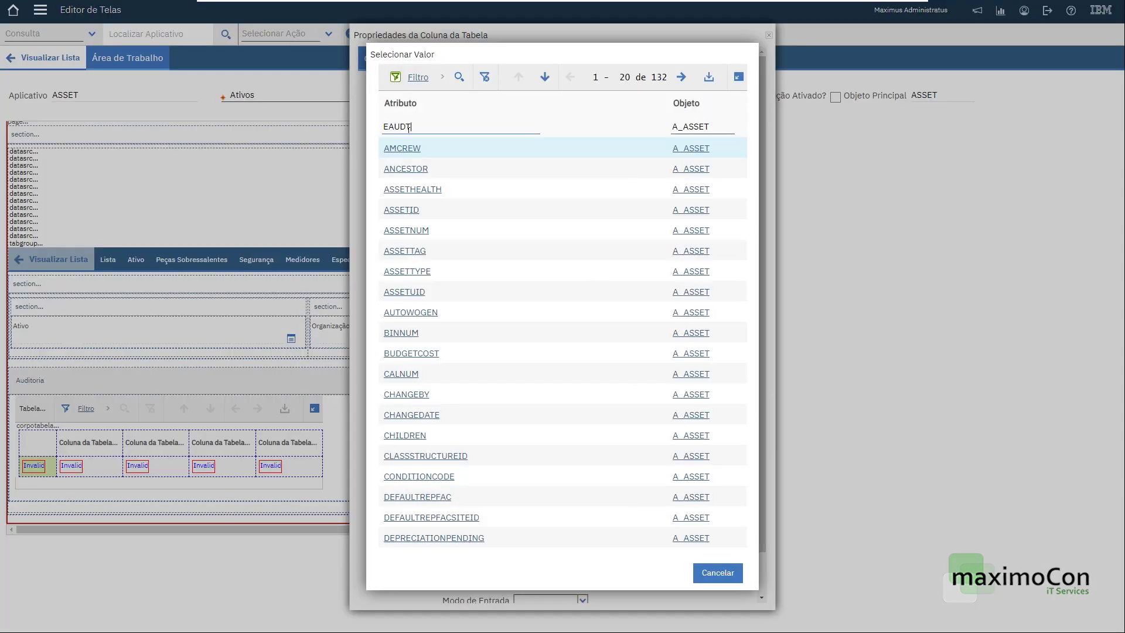
key(Return)
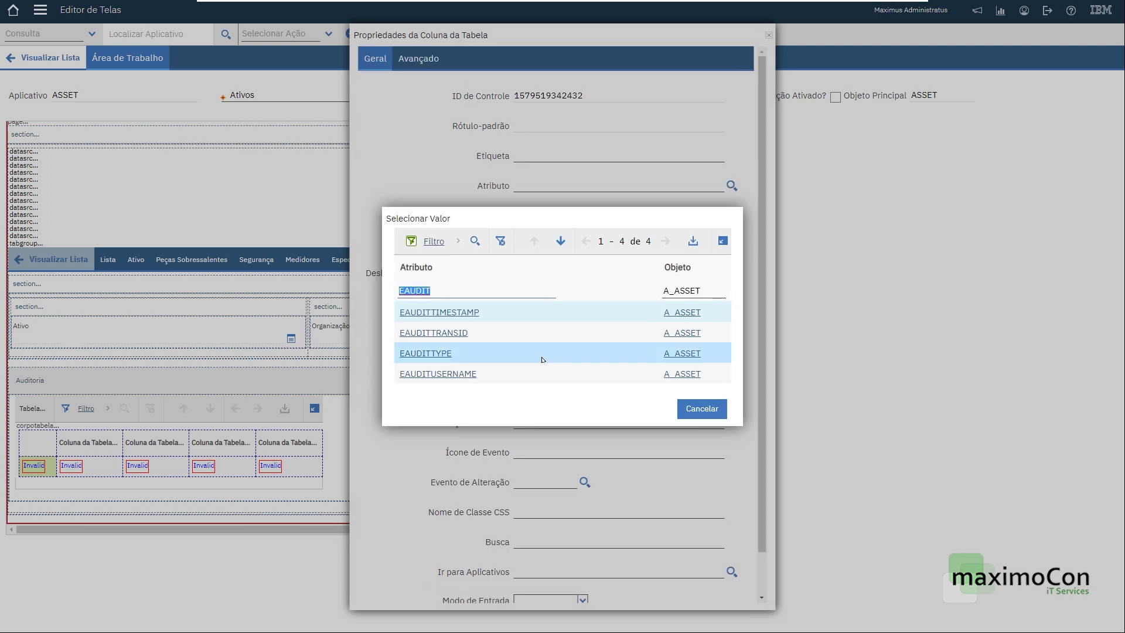
click(466, 314)
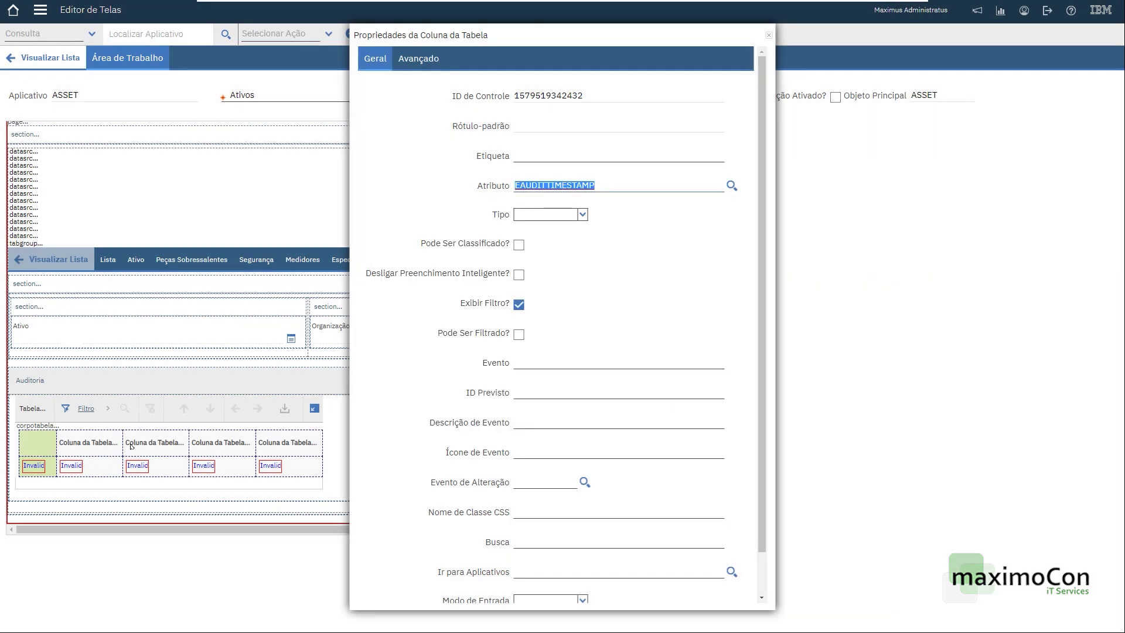
Set the second table column's attribute to EAUDITUSERNAME, reusing the EAUDIT prefix copied from the first column
click(559, 185)
key(shift+Home)
key(ctrl+c)
click(91, 442)
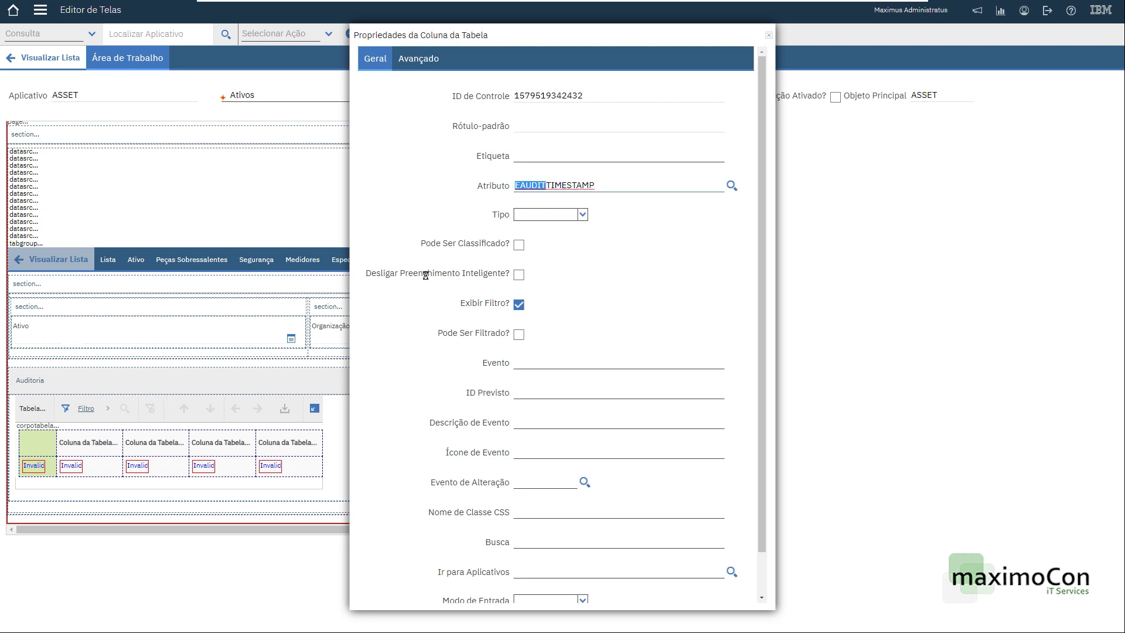
click(567, 183)
key(ctrl+v)
text(USERNAME)
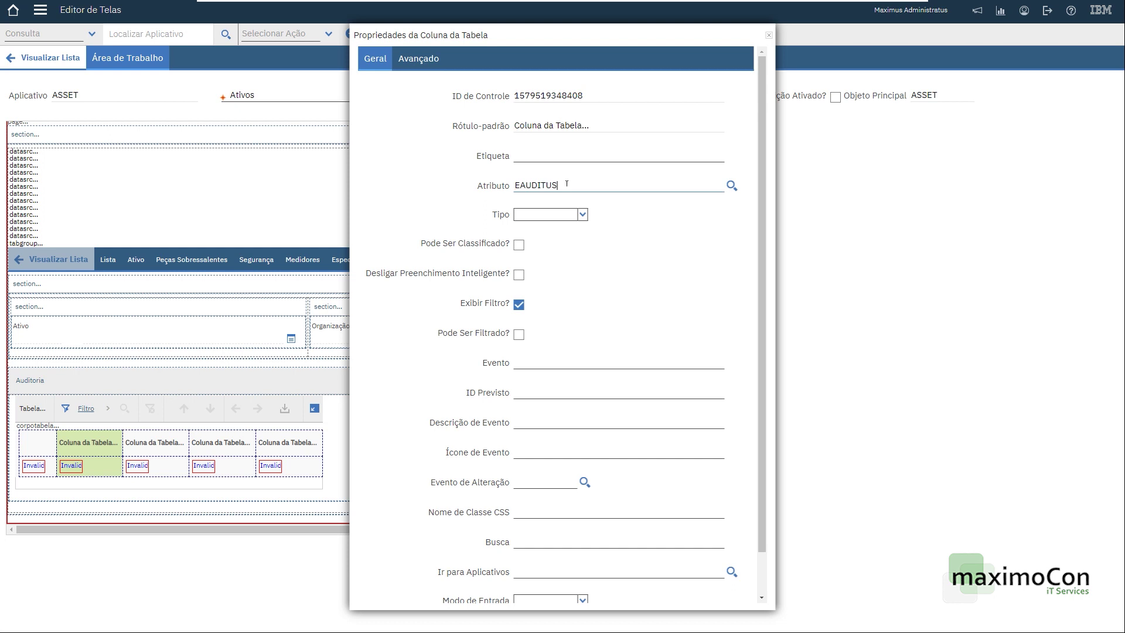
key(Tab)
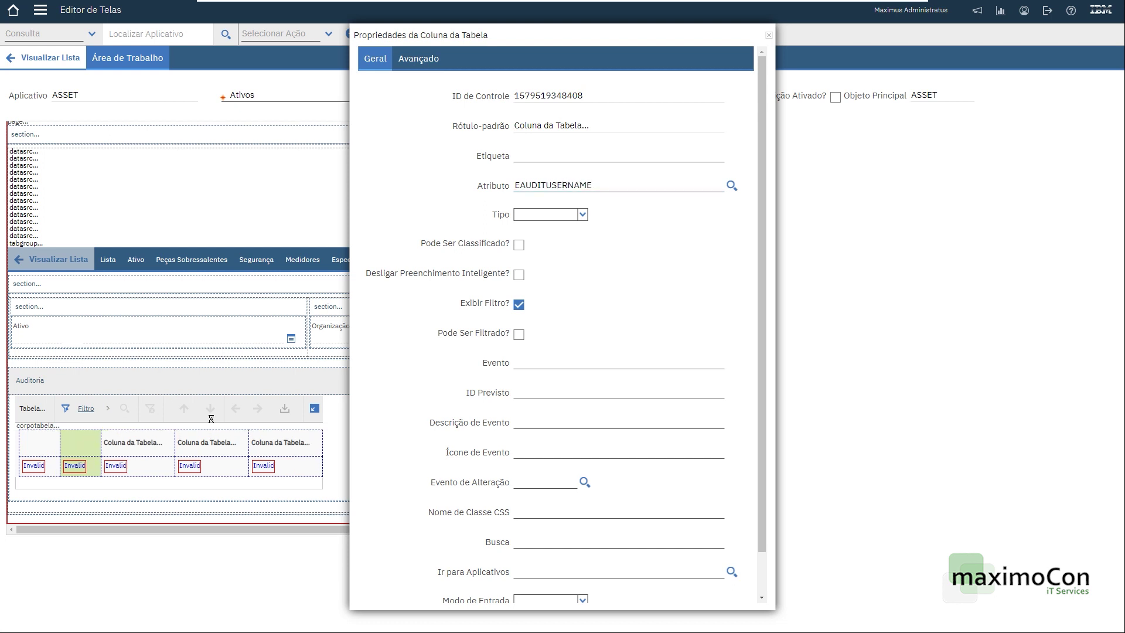
Set the third table column's attribute to EAUDITTYPE
click(556, 187)
key(ctrl+v)
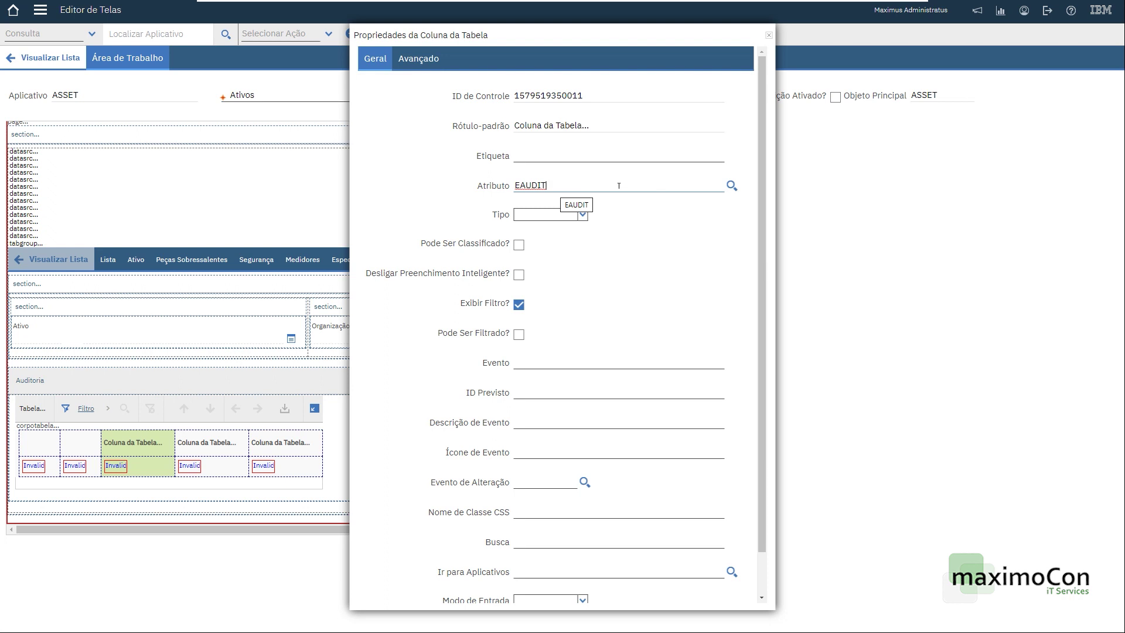
text(TYPE)
key(Tab)
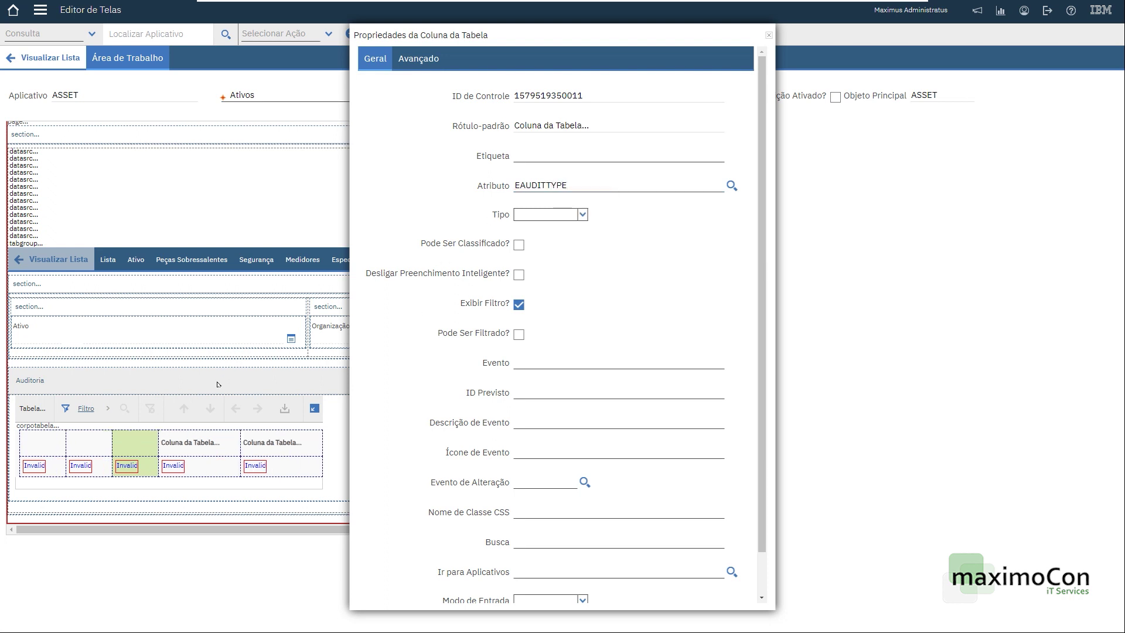
Set the fourth table column's attribute to STATUS
click(197, 442)
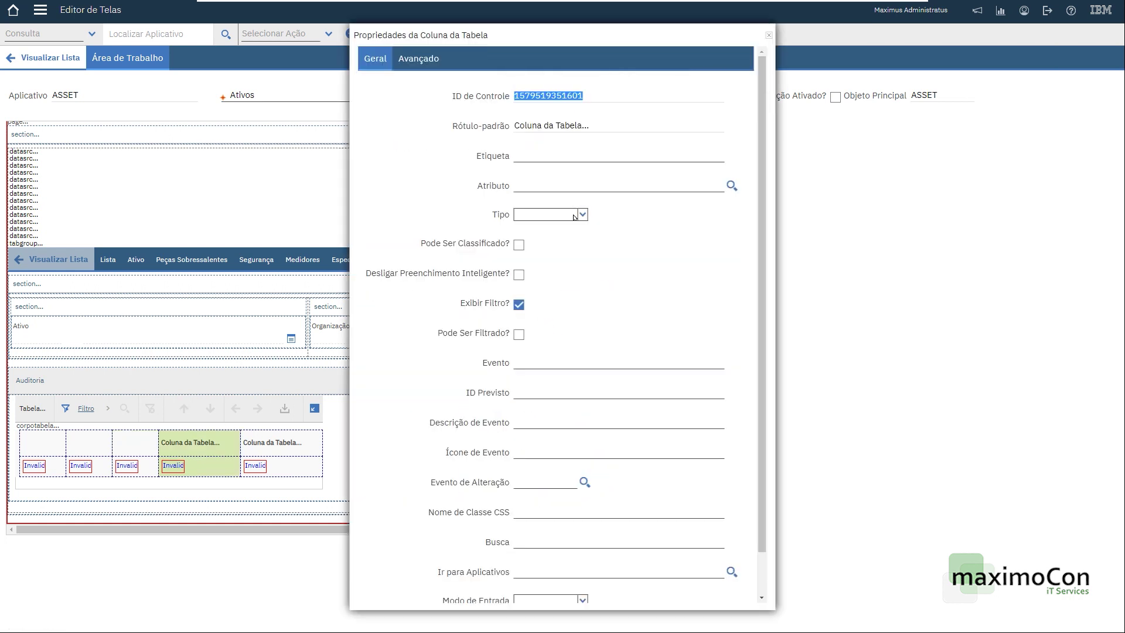
click(545, 186)
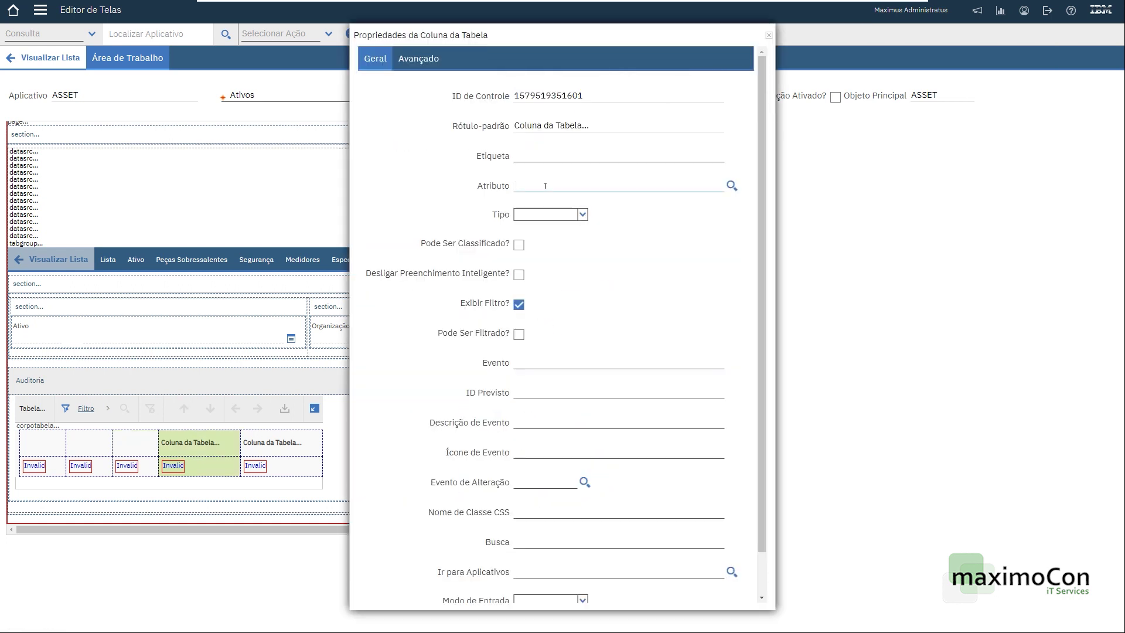
text(STATUS)
key(Tab)
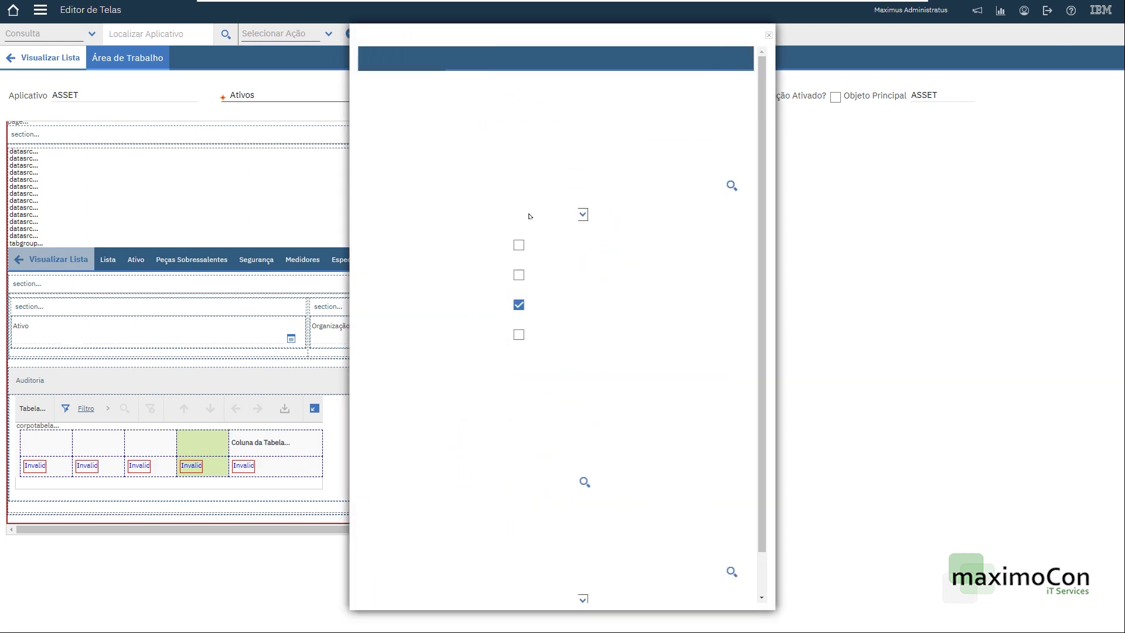
Set the fifth table column's attribute to DESCRIPTION, close the column properties and save the screen
click(533, 187)
text(DESCRIPTION)
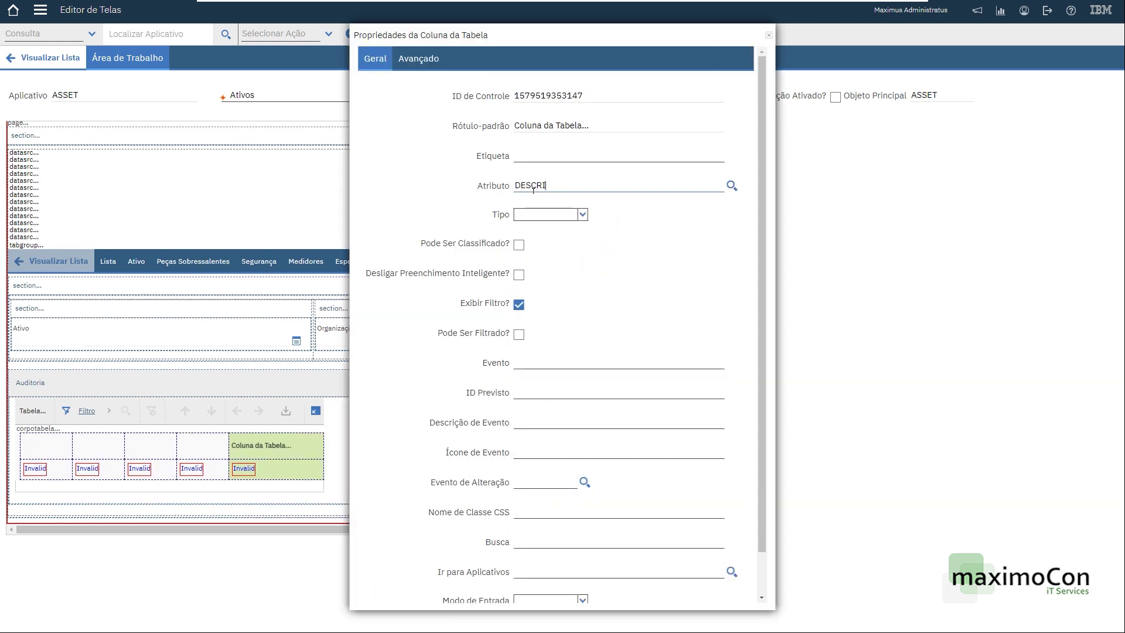
key(Tab)
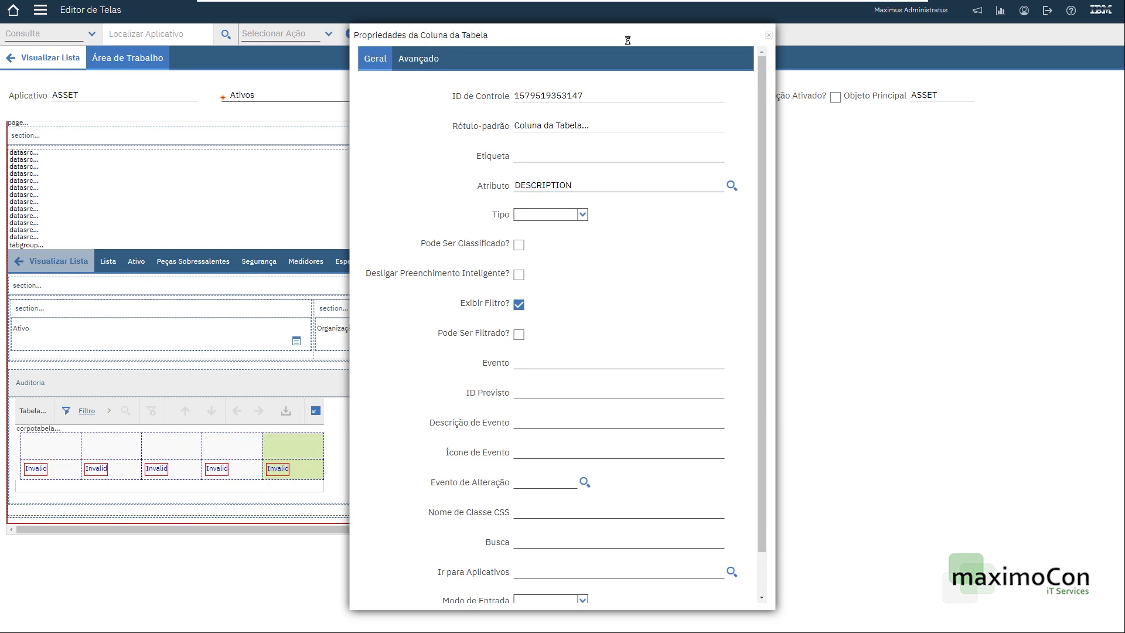
click(768, 38)
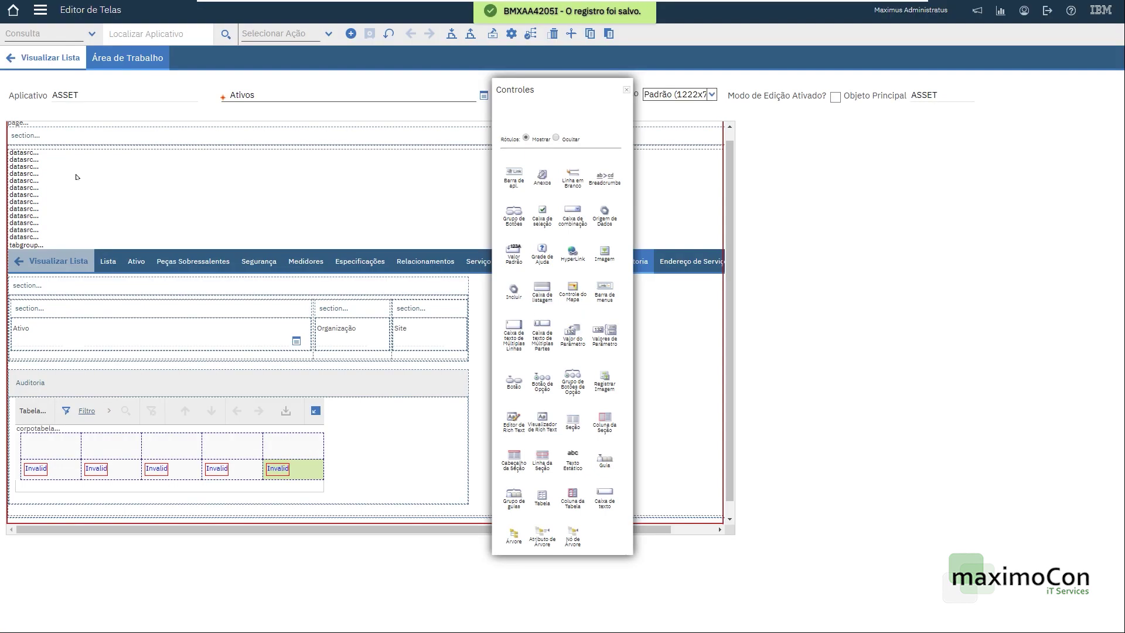
Reopen the ASSET application from the list and check the column headings of the table on the Auditoria tab
click(45, 58)
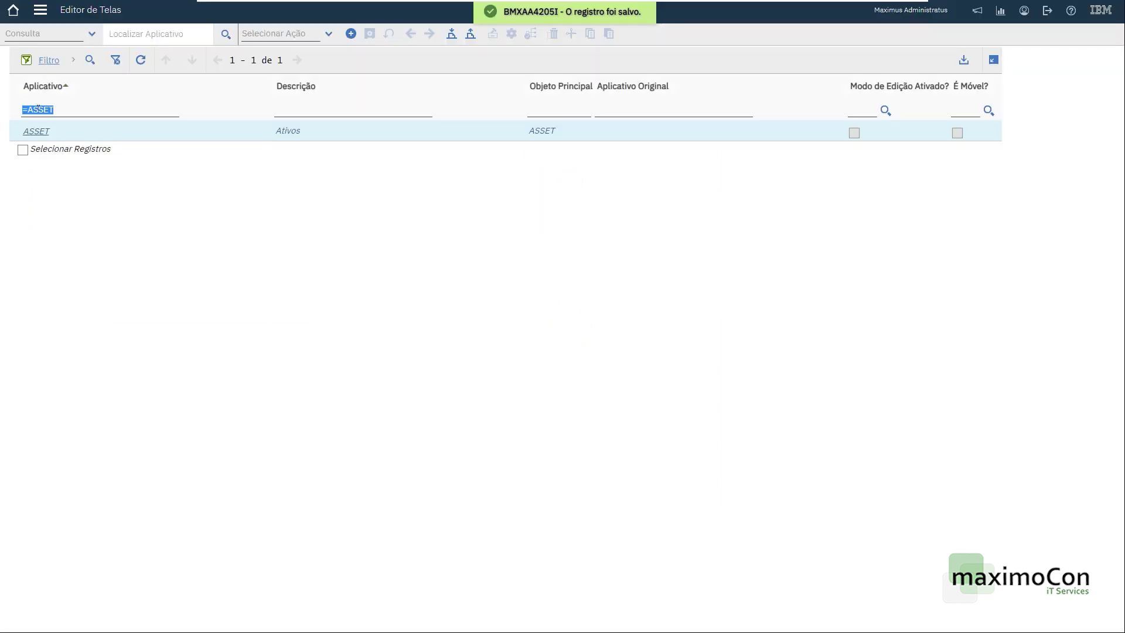
click(36, 131)
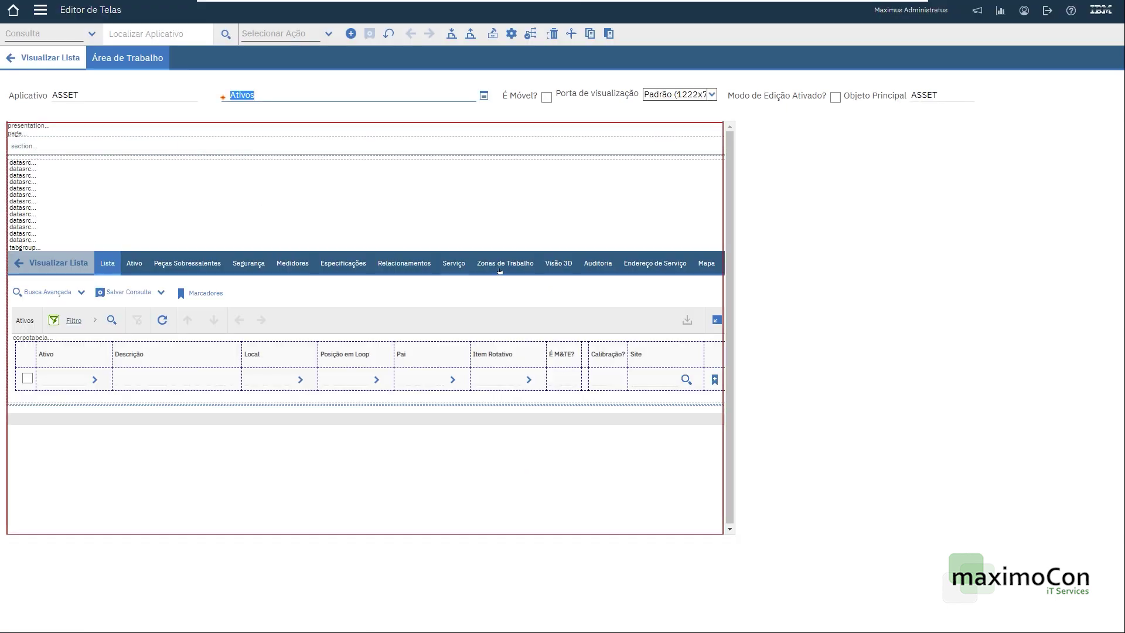
click(637, 265)
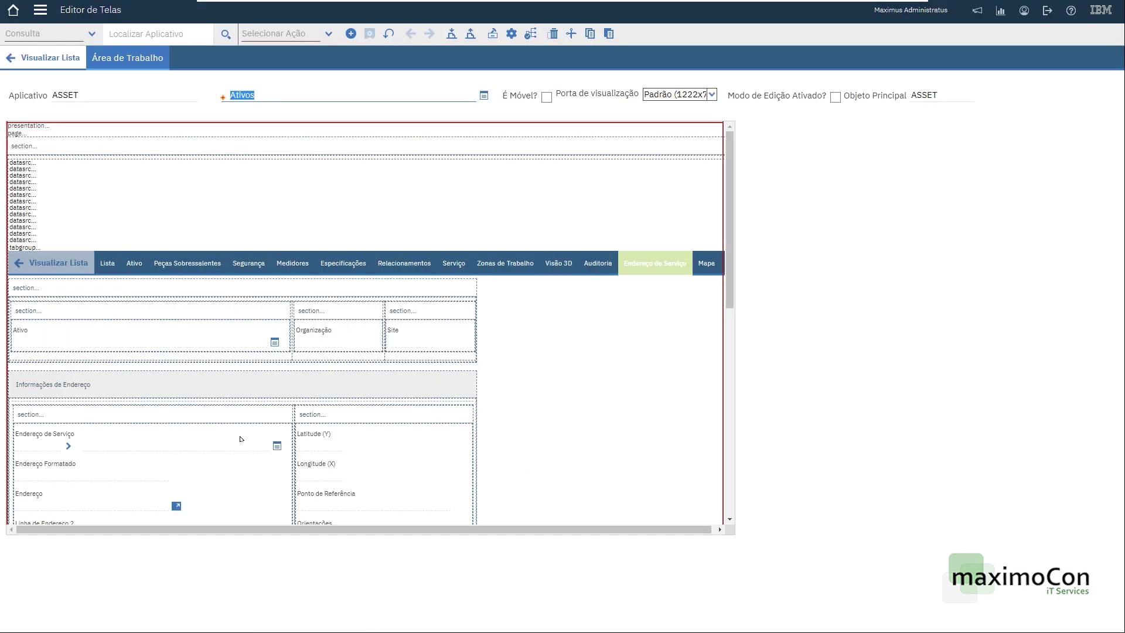
click(597, 263)
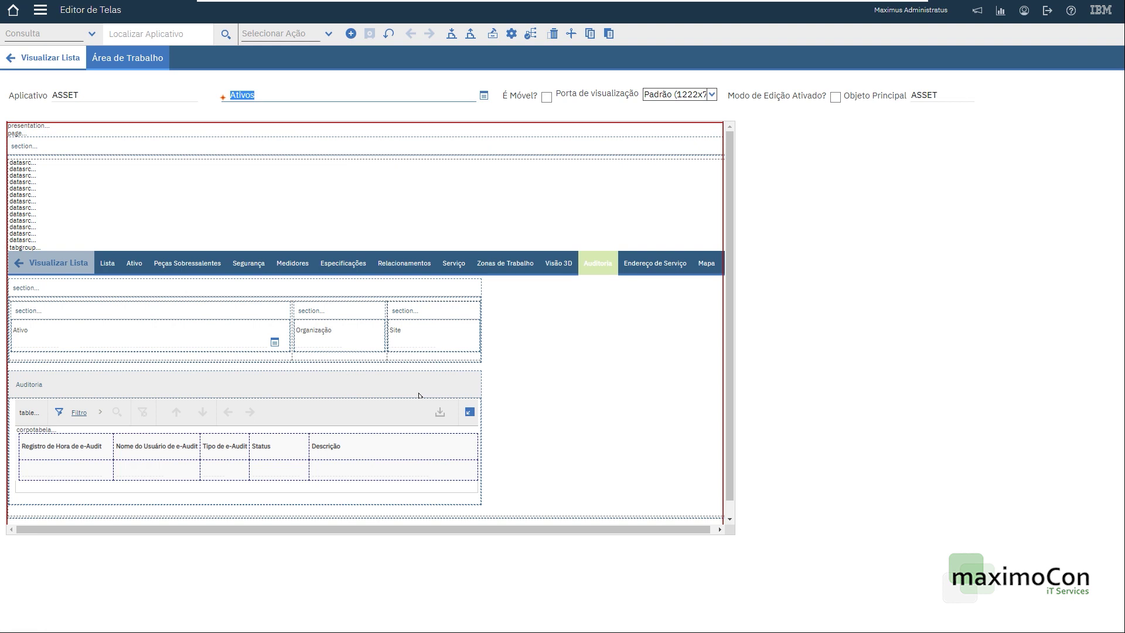
scroll(419, 396, down, 1)
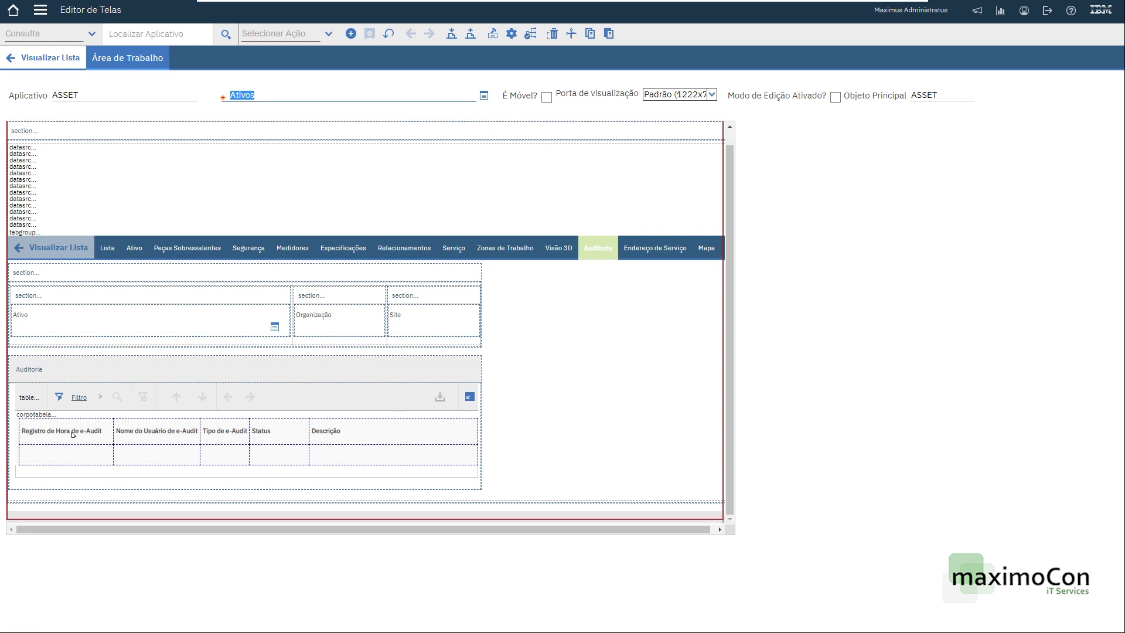
Set the input mode of the Auditoria table to Somente Leitura and save the screen
click(64, 388)
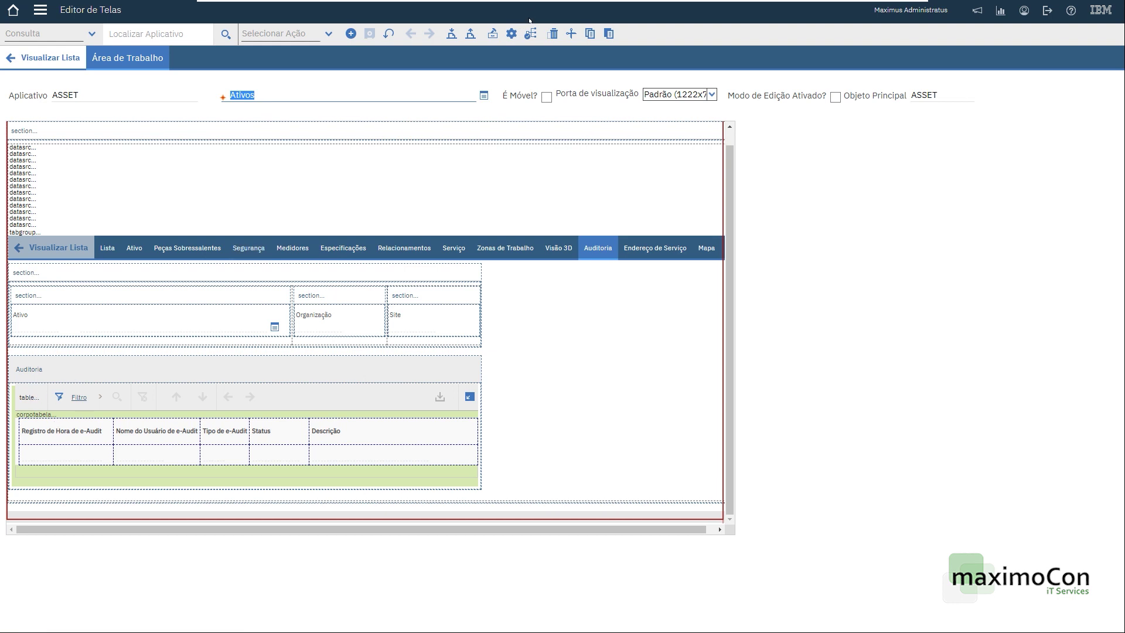
click(511, 34)
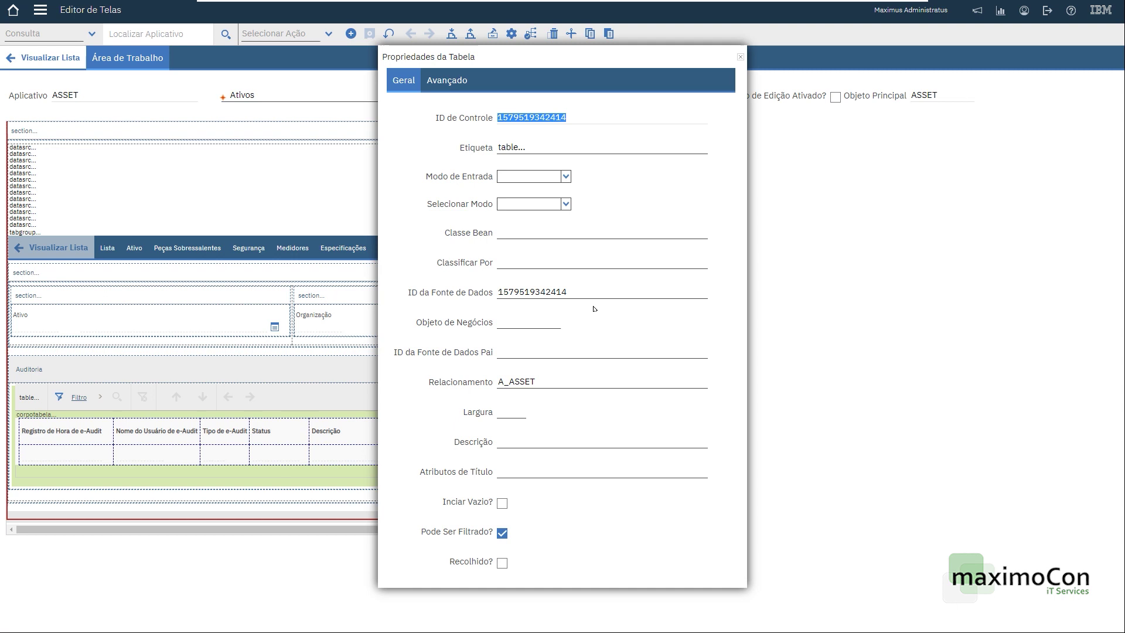
click(565, 176)
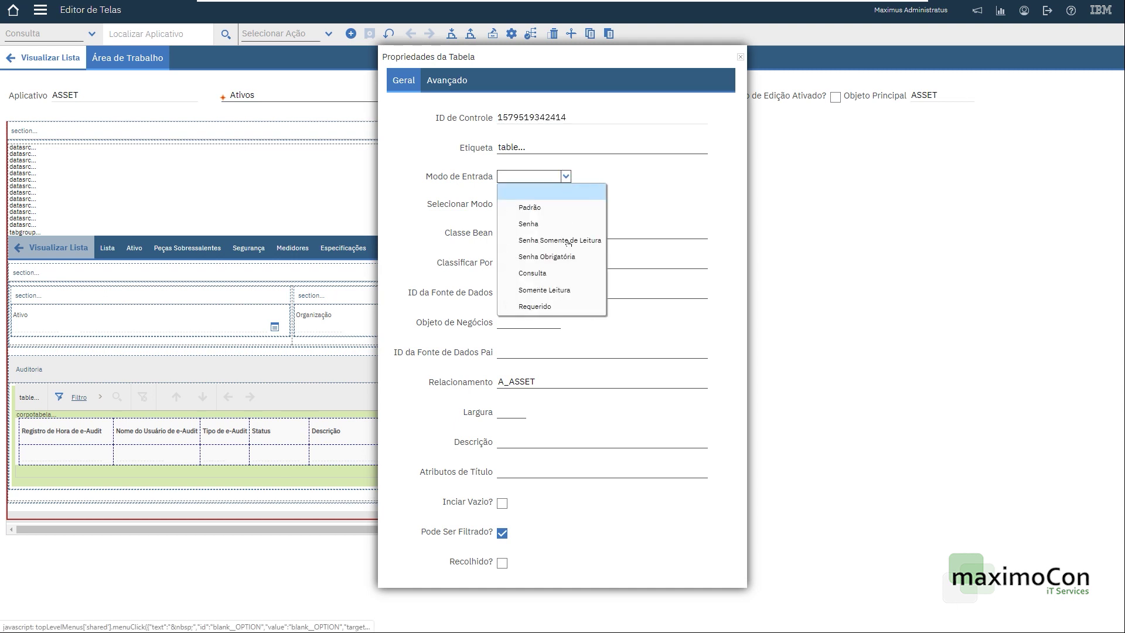
click(554, 288)
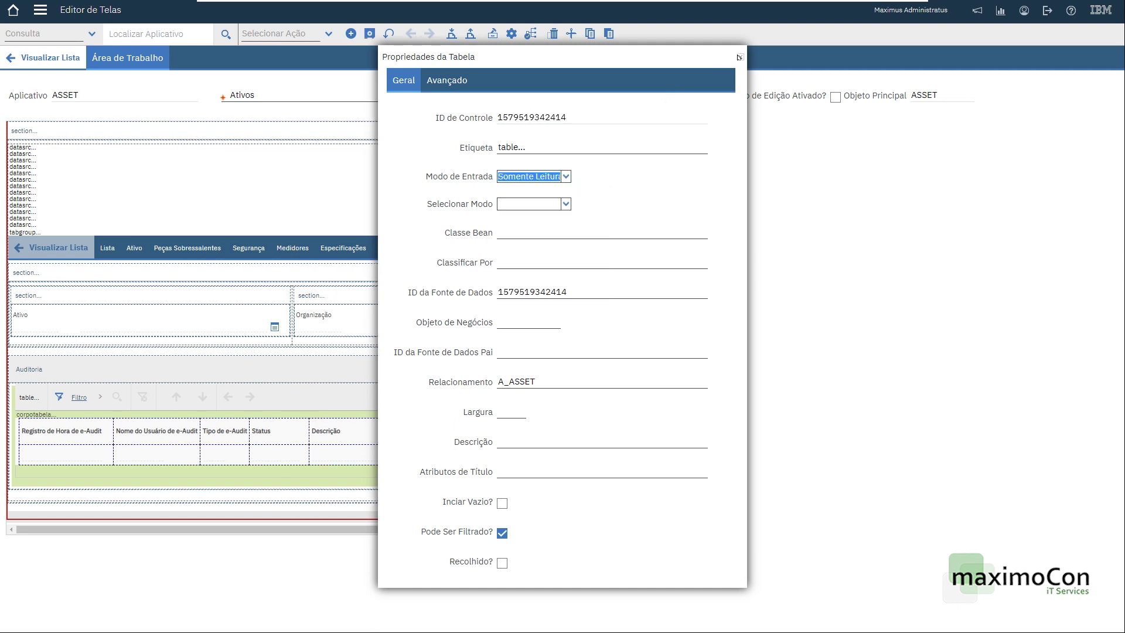
click(739, 57)
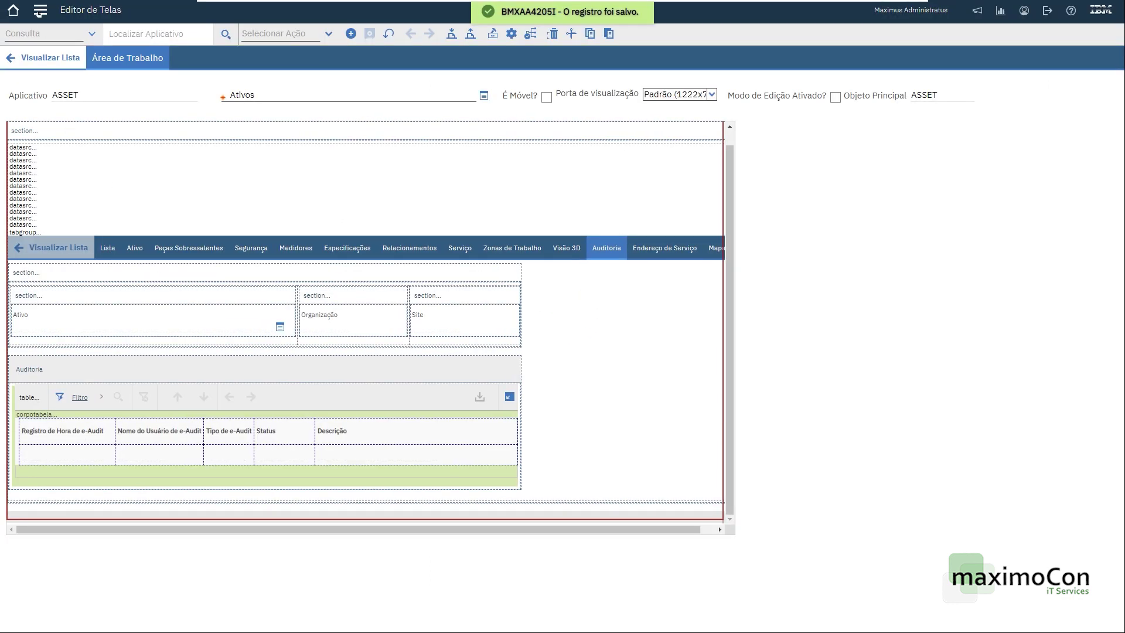
Switch to the Ativos application in the Ativos module
click(40, 10)
mouse_move(78, 115)
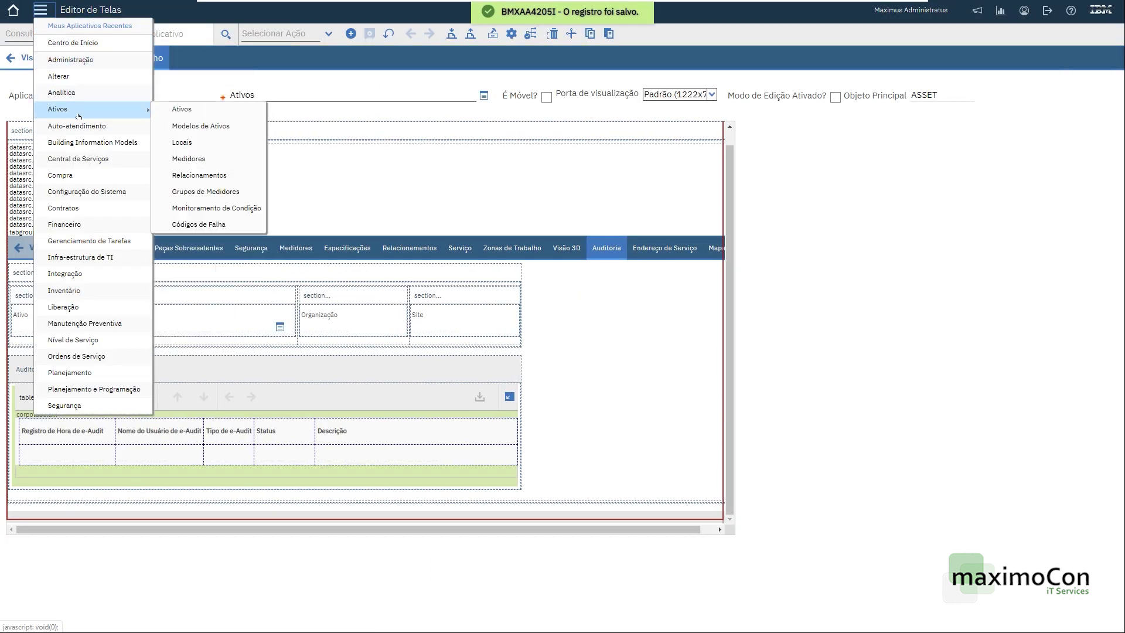
click(175, 110)
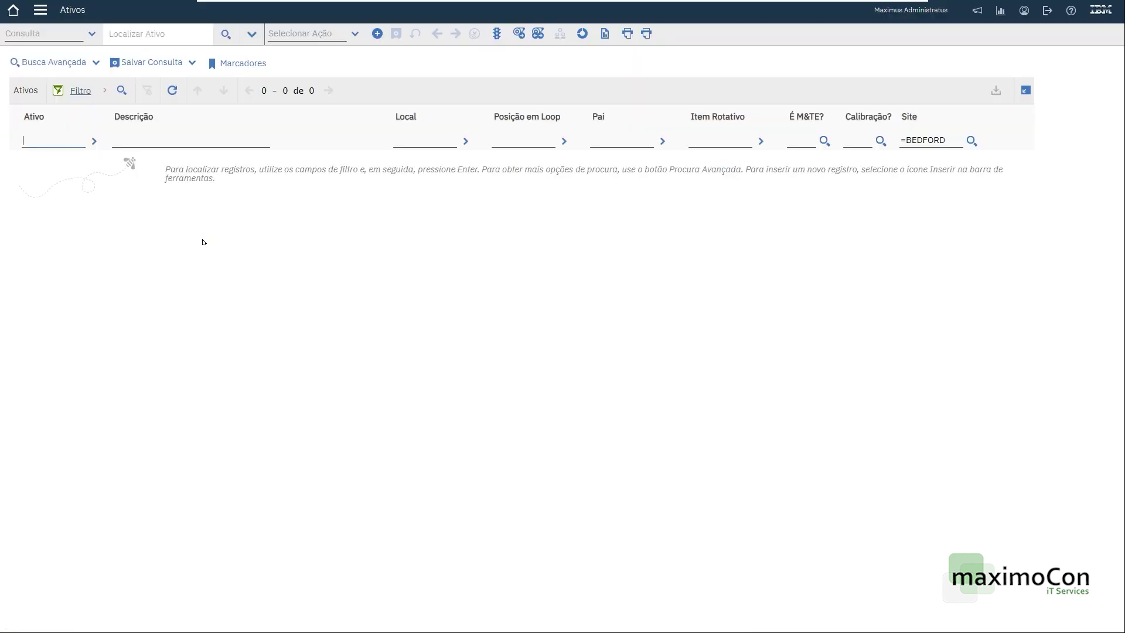
List the BEDFORD site's assets, open asset 1001 and check its audit records under Auditoria
key(Return)
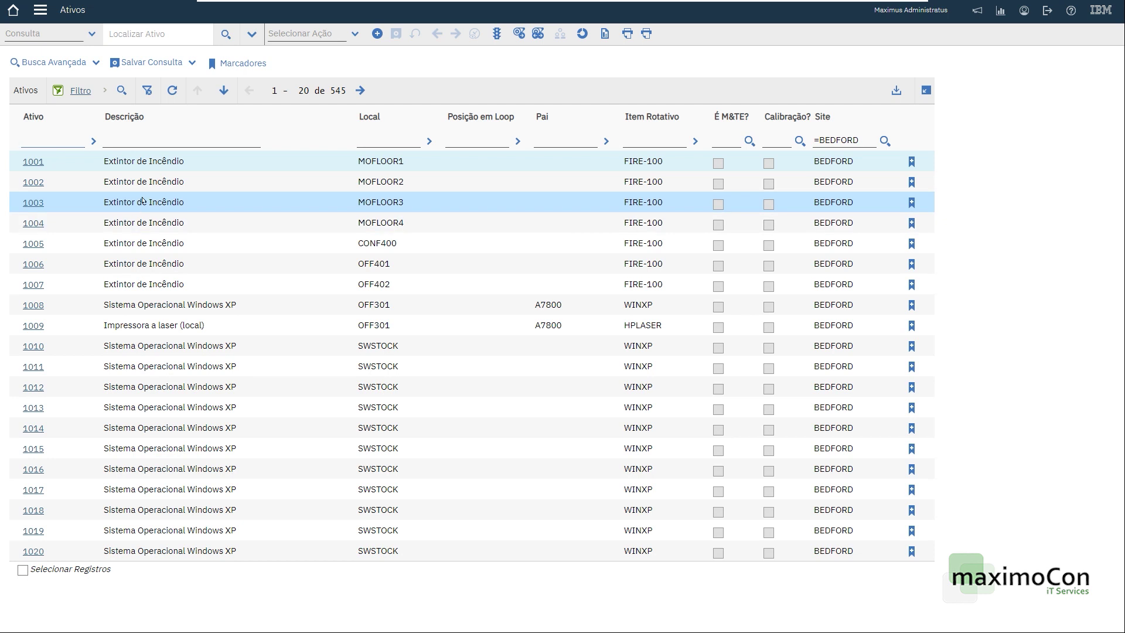
click(33, 162)
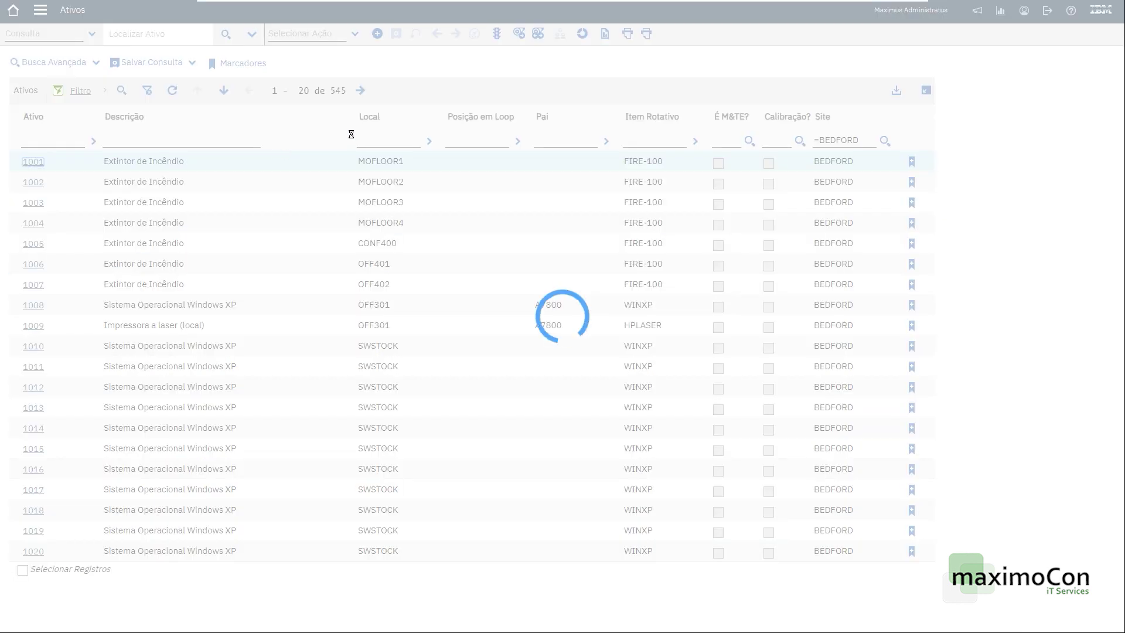
click(655, 58)
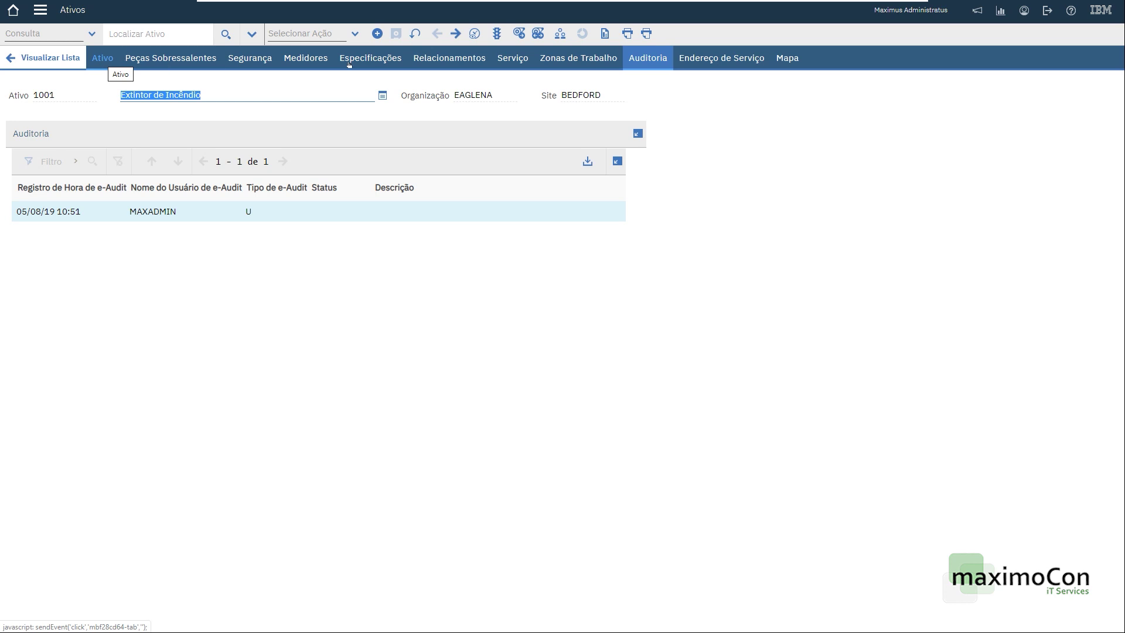
Create a new asset with the description "Testando auditoria", save it and check its audit records
click(378, 33)
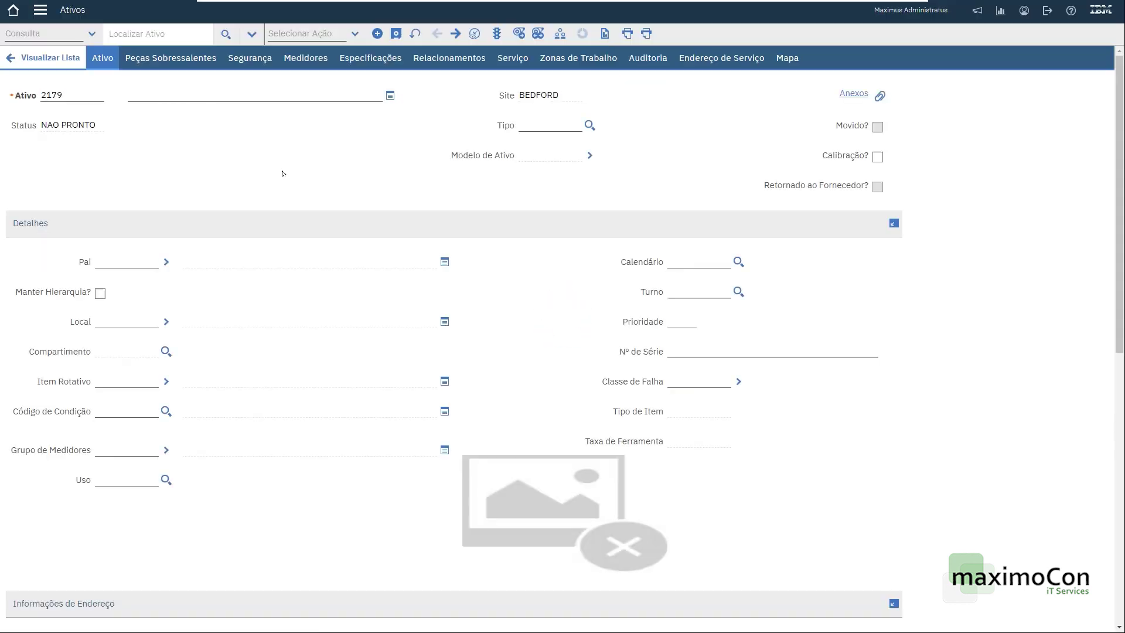
click(220, 101)
text(Testando auditoria)
key(Tab)
click(397, 35)
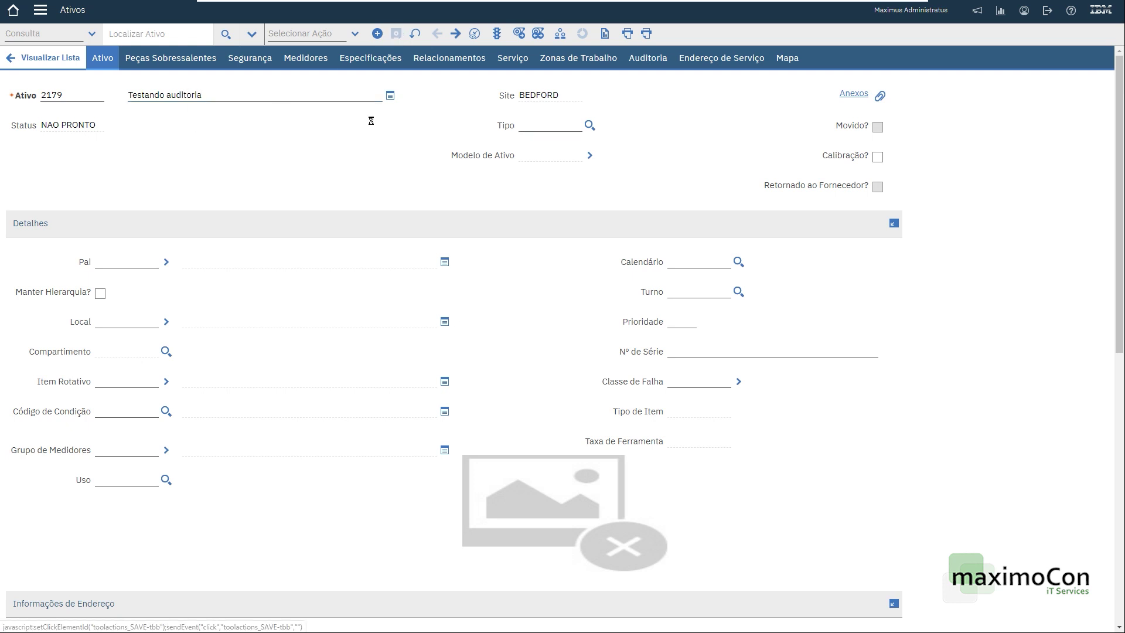
click(648, 58)
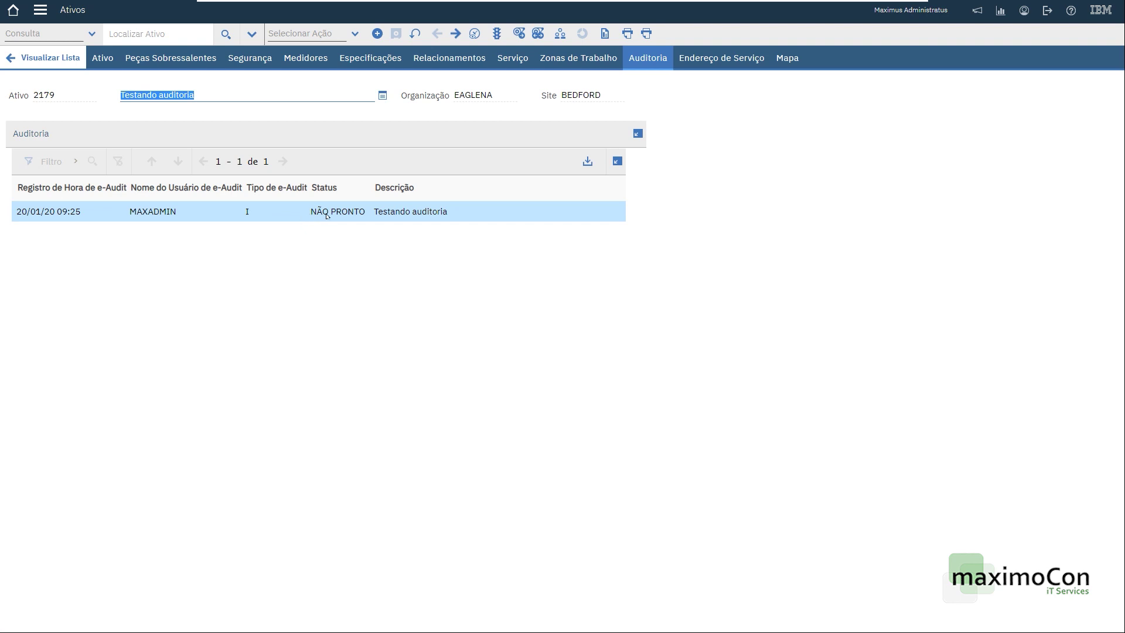
Change the new asset's status to Em operação and check its audit records under Auditoria
click(104, 59)
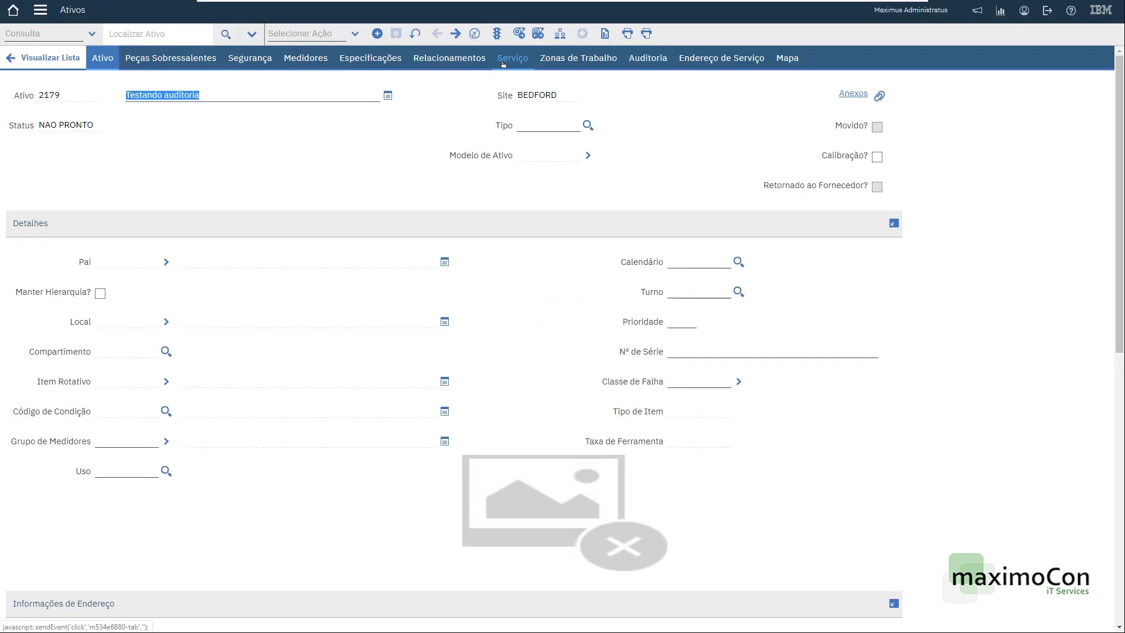
click(497, 34)
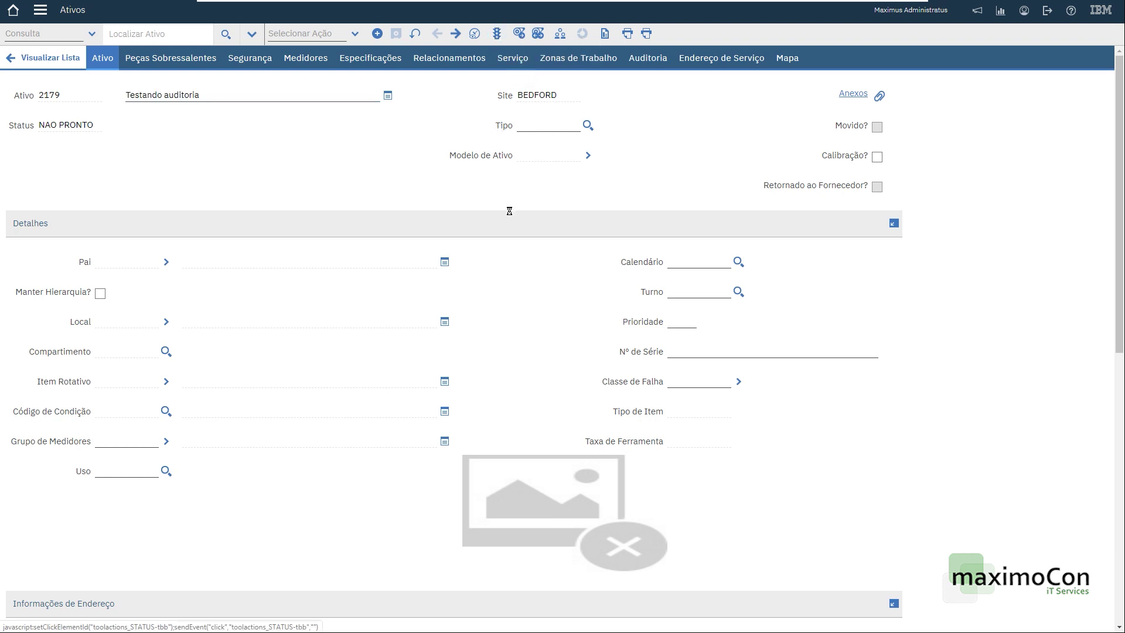
click(633, 238)
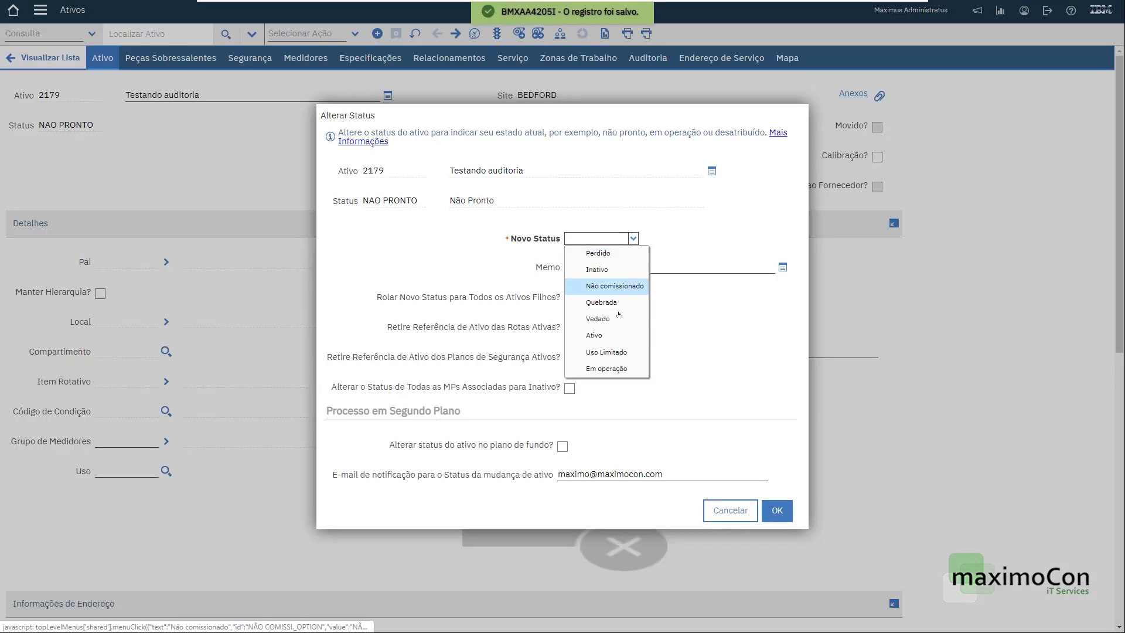
click(610, 368)
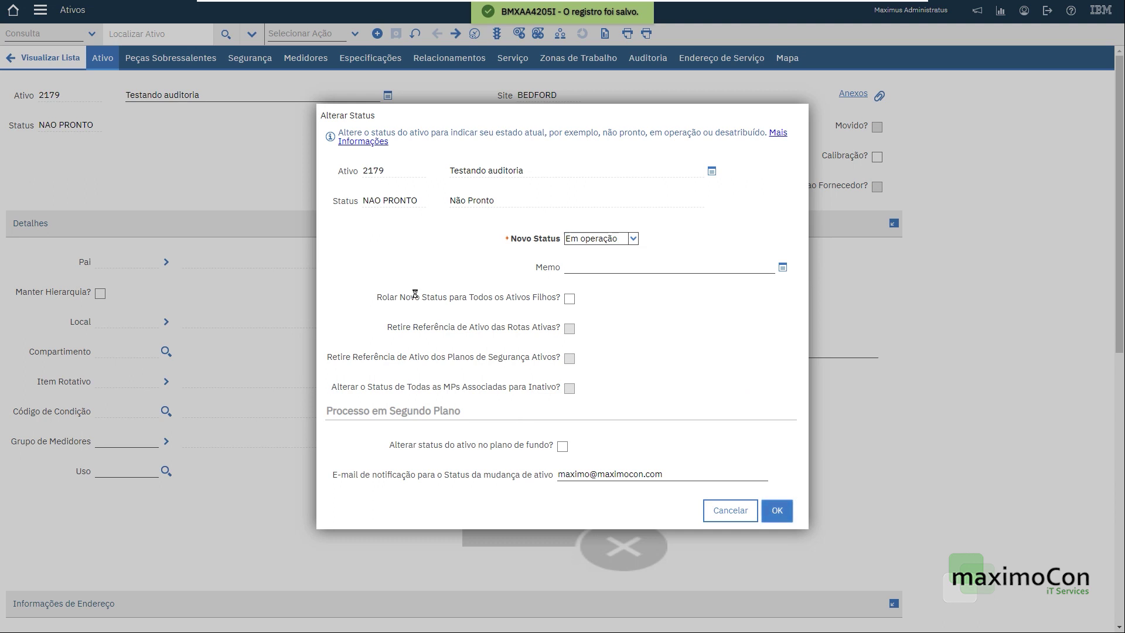
click(777, 510)
click(648, 57)
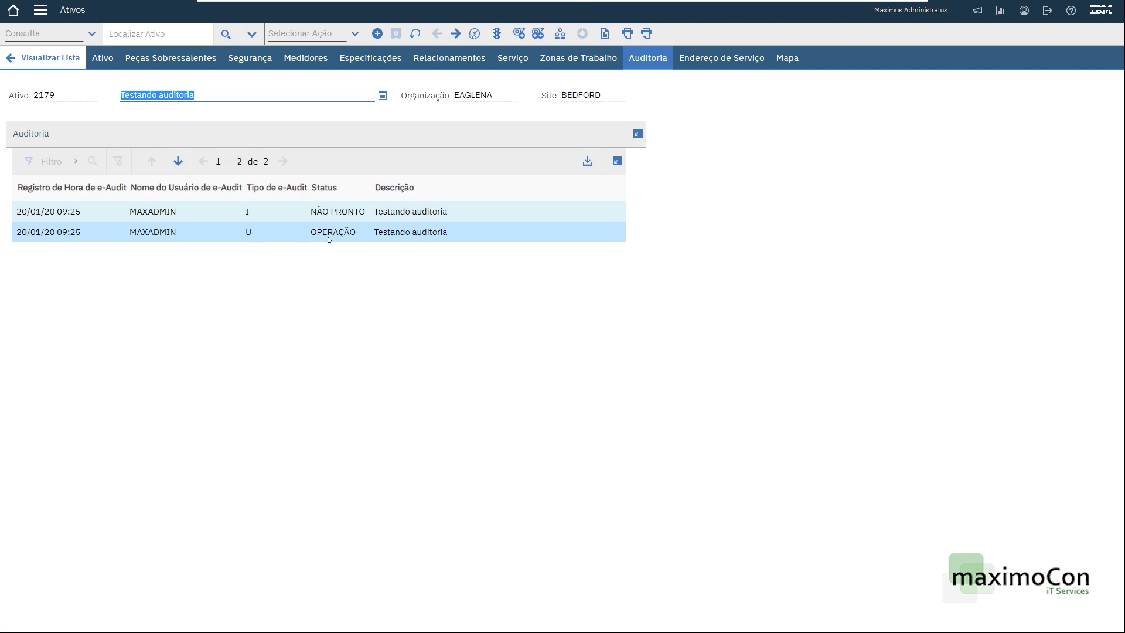
Set the asset's description to "Testando auditoria - alterado", save it and check the audit records again
click(104, 58)
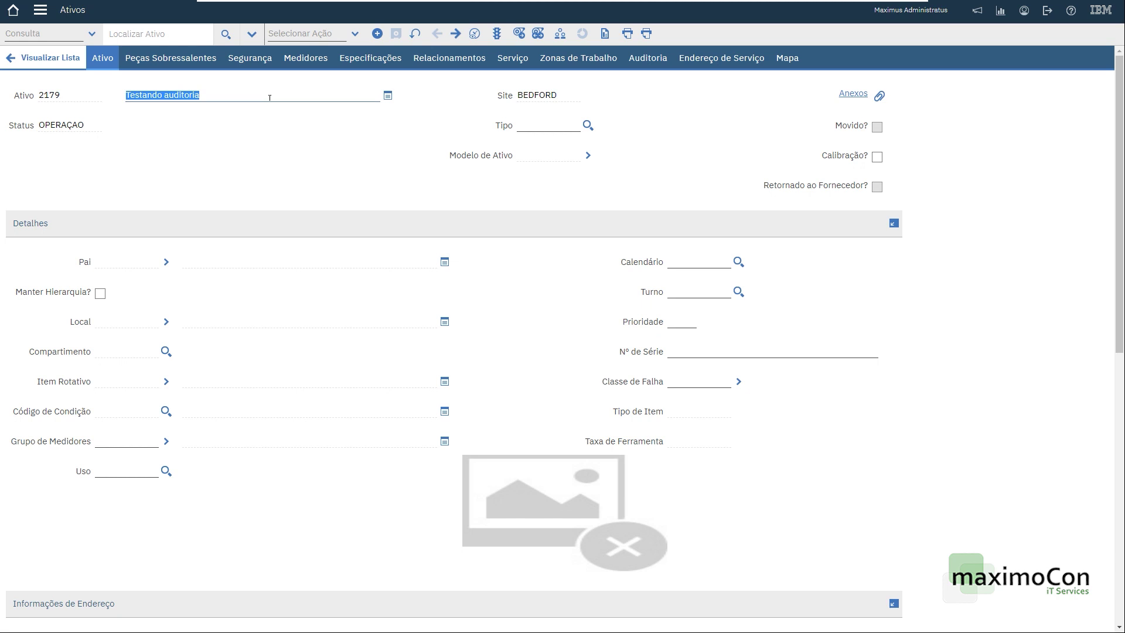
click(270, 98)
text(- a)
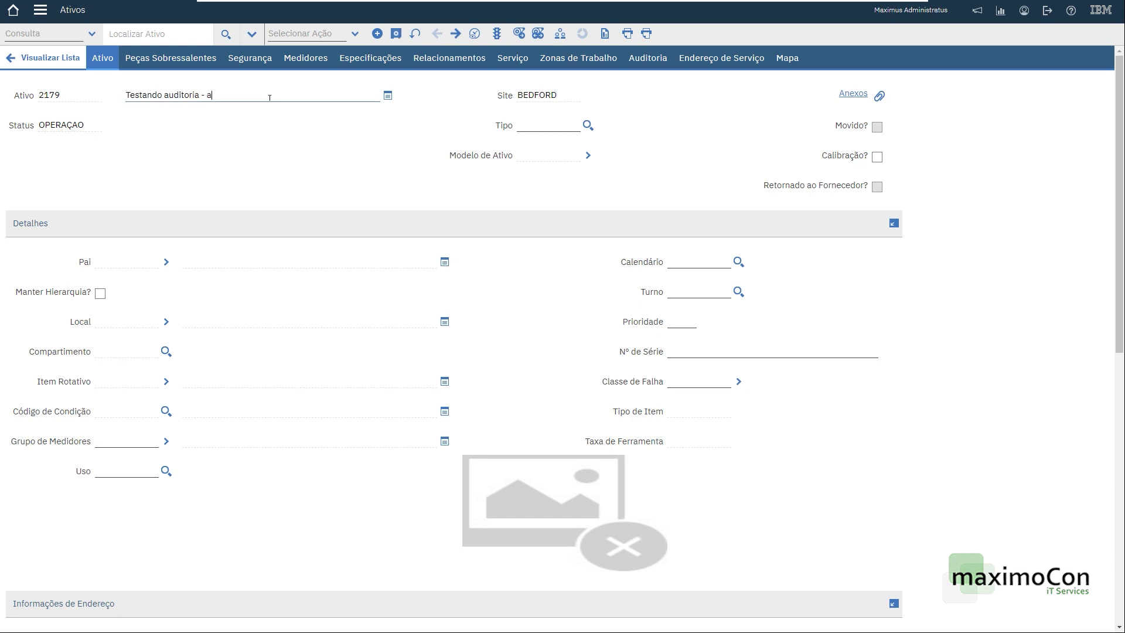
text(lterado)
click(648, 57)
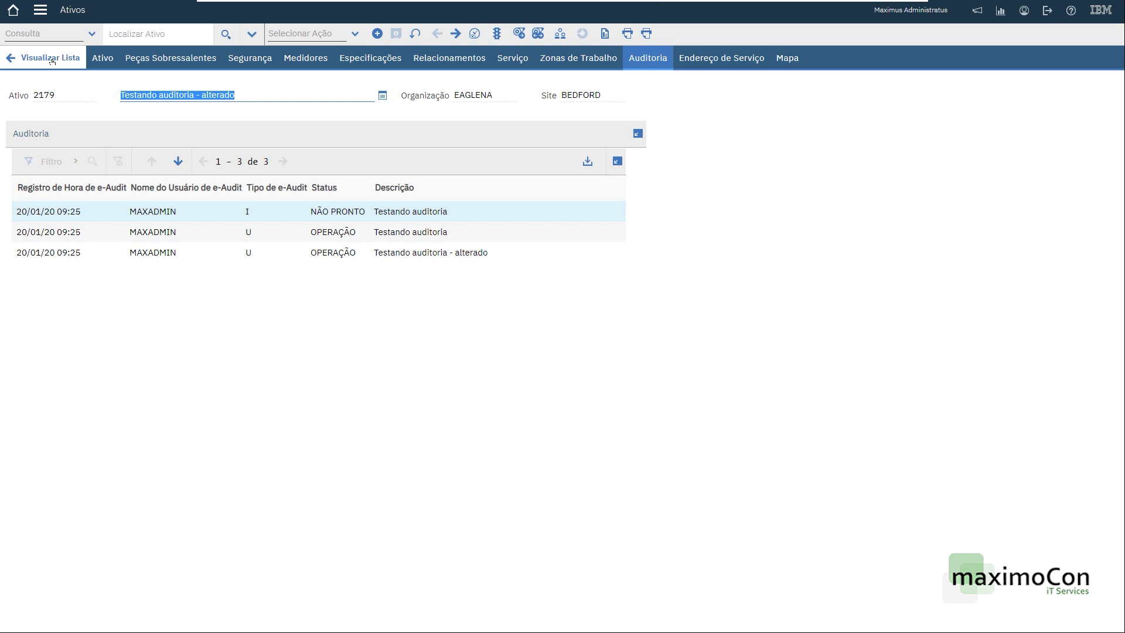
Return to the asset list and display the available actions under Selecionar Ação
click(52, 61)
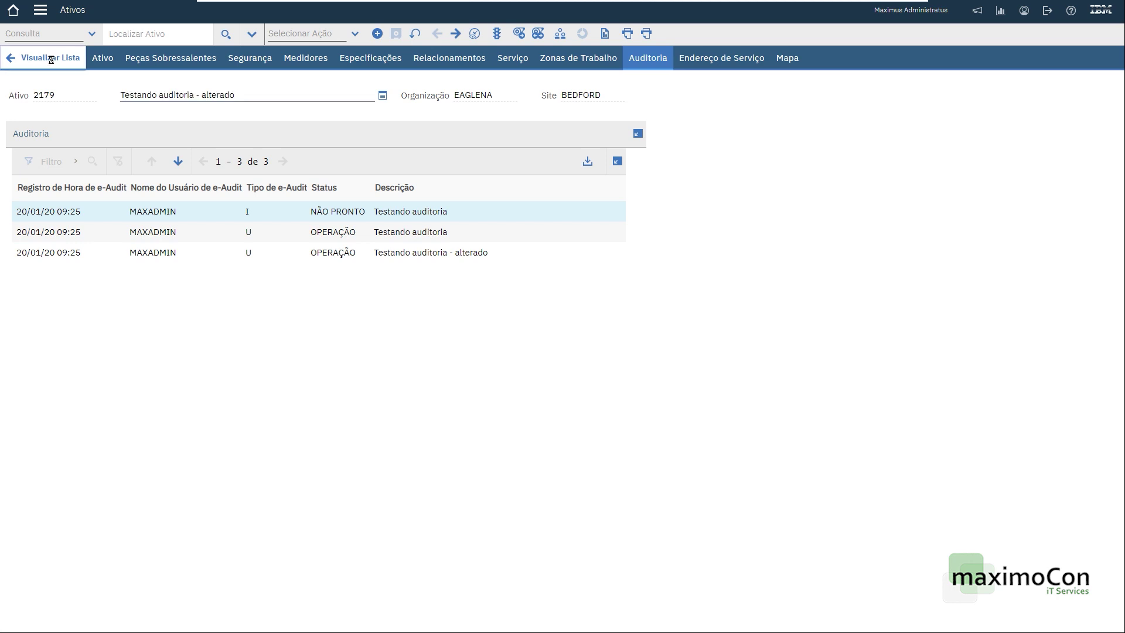
click(354, 33)
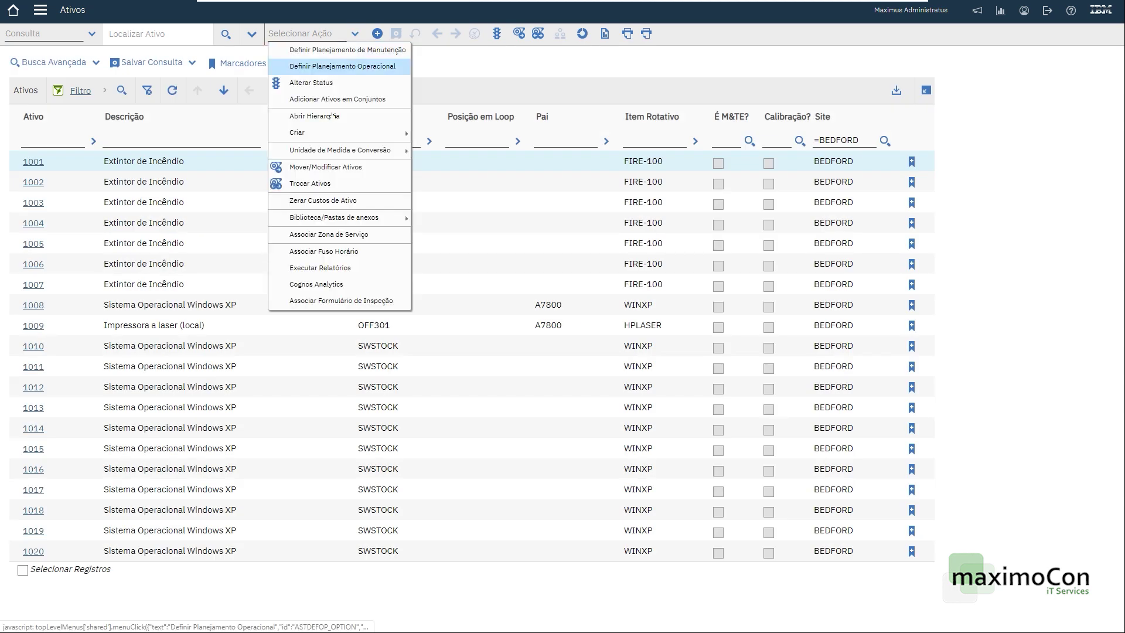